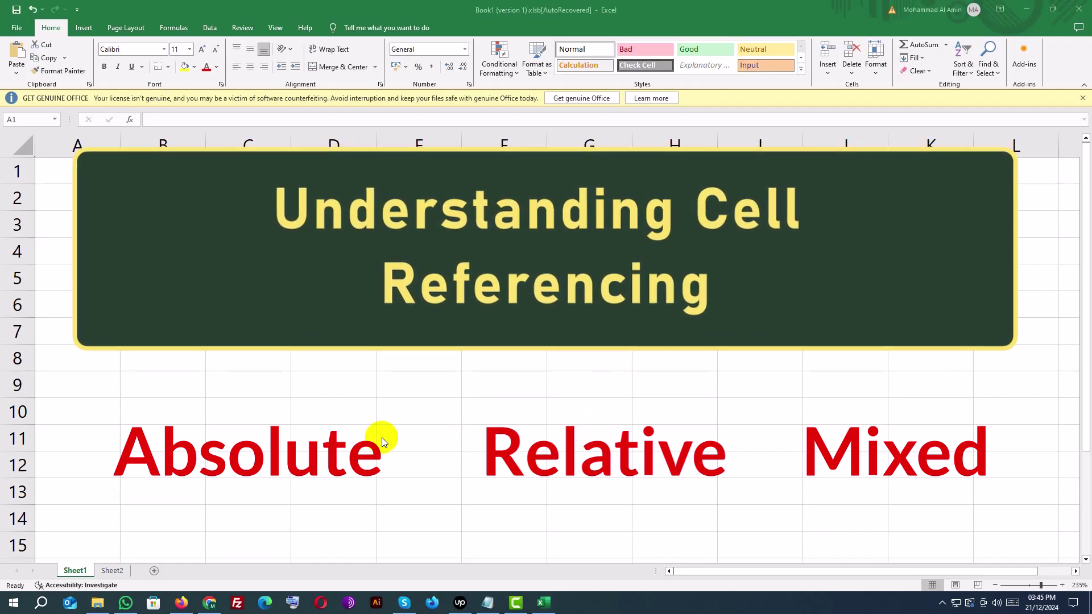
Enter the formula =B2*C2 in D2 to calculate the Laptop total.
{"action": "key", "text": "alt+Tab"}
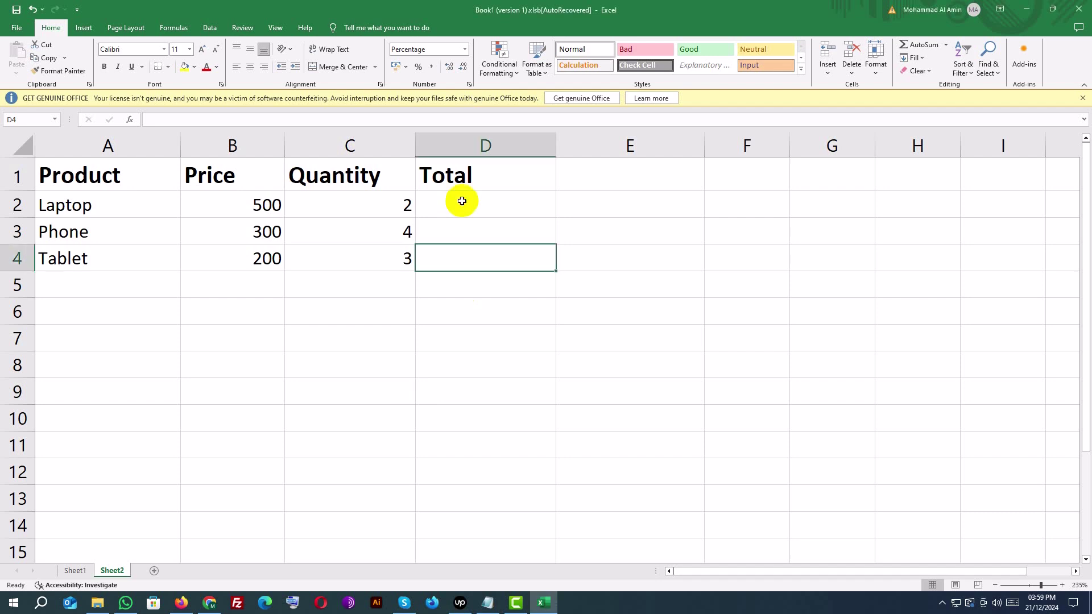
{"action": "left_click", "coordinate": [462, 201]}
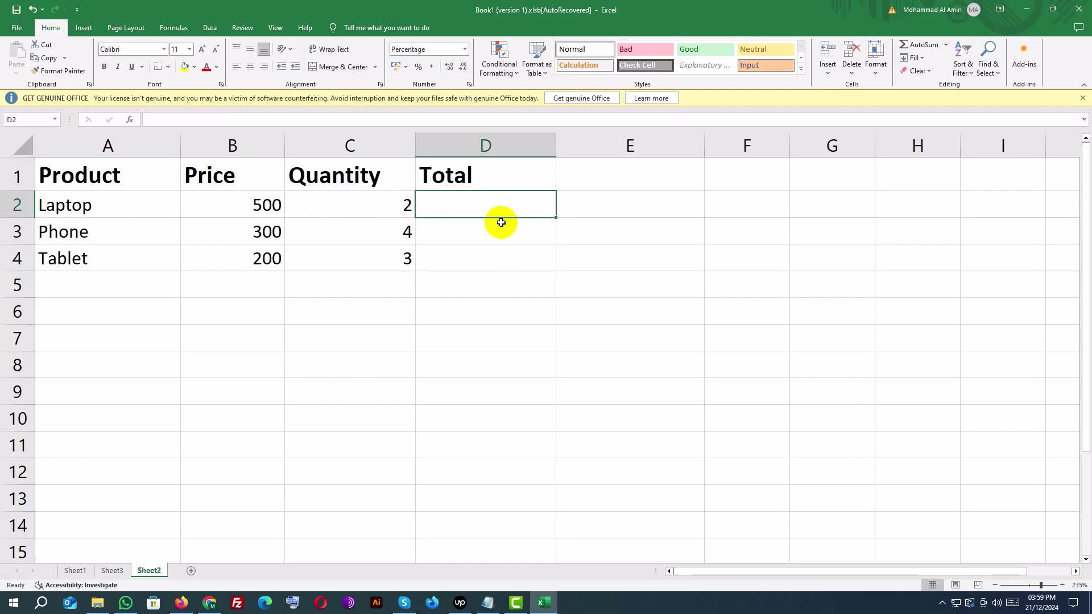
{"action": "type", "text": "="}
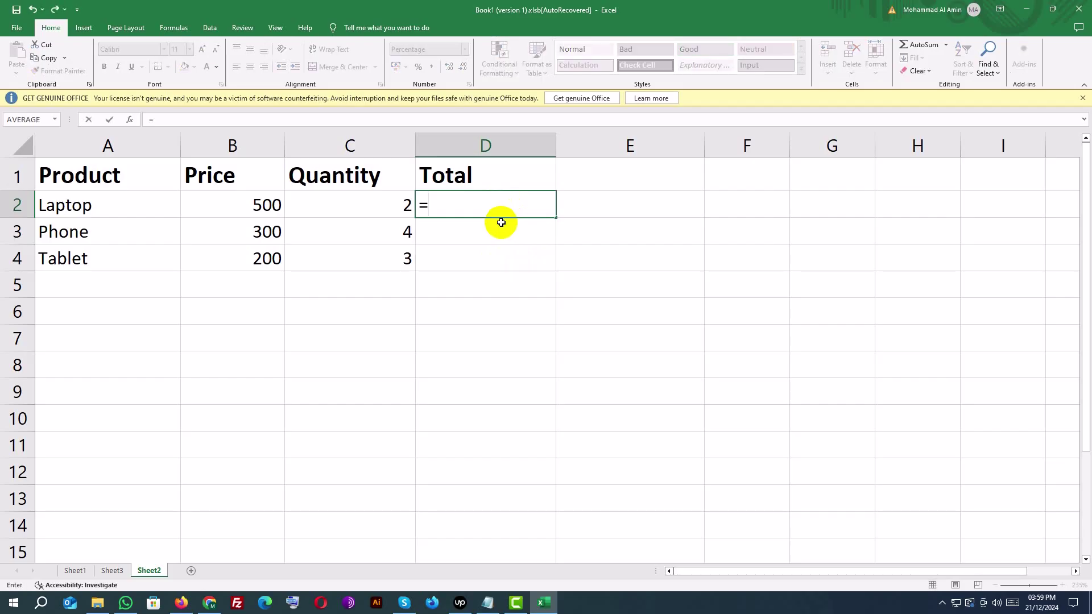
{"action": "type", "text": "B"}
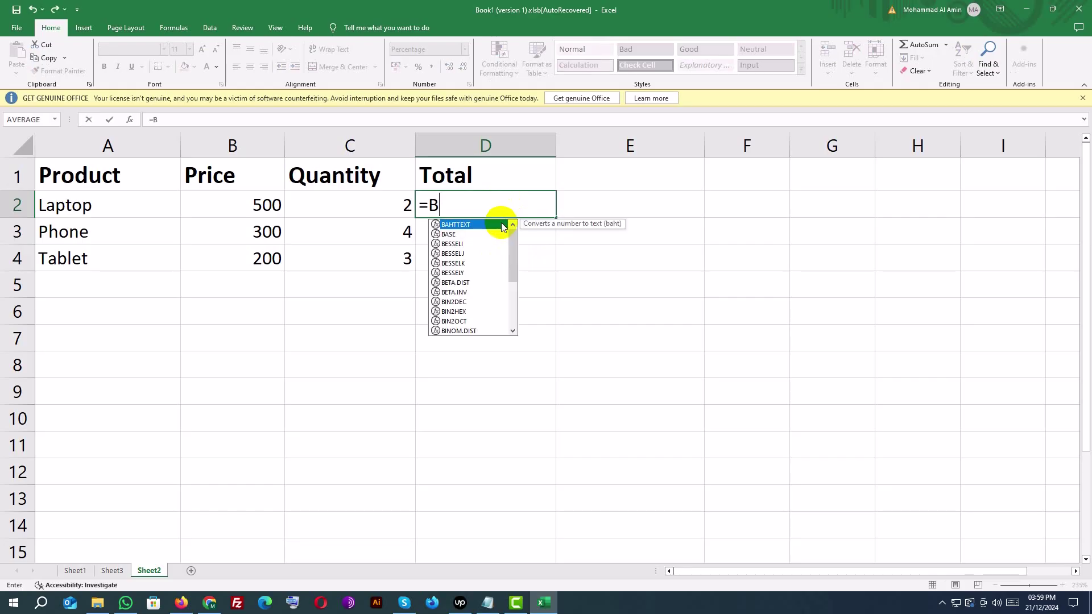
{"action": "type", "text": "2*"}
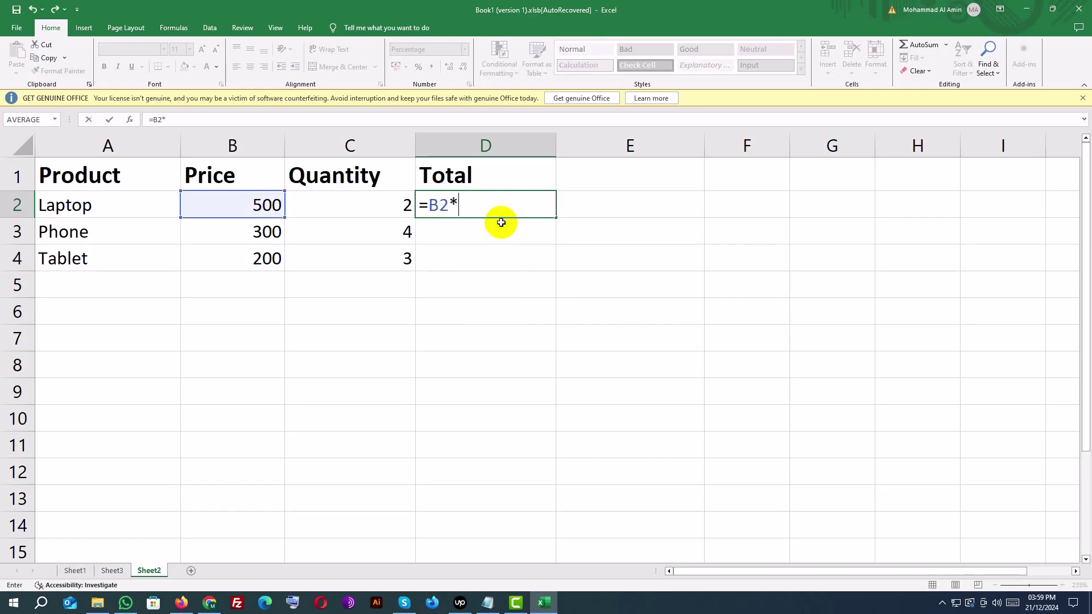
{"action": "type", "text": "C2"}
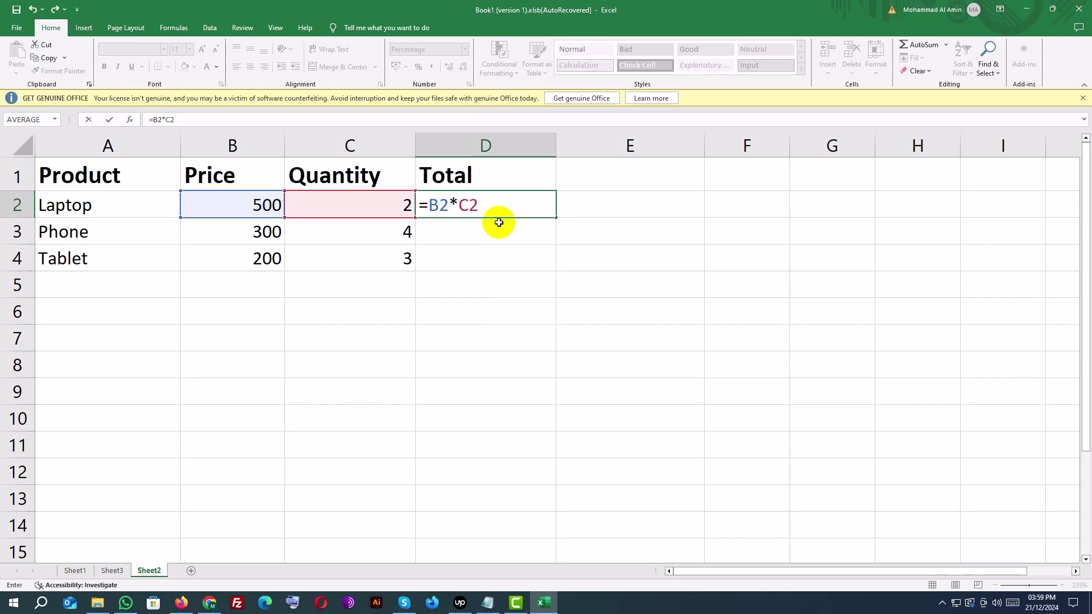
{"action": "key", "text": "Return"}
Fill the total formula from D2 down through D4 for the Phone and Tablet rows.
{"action": "left_click", "coordinate": [495, 196]}
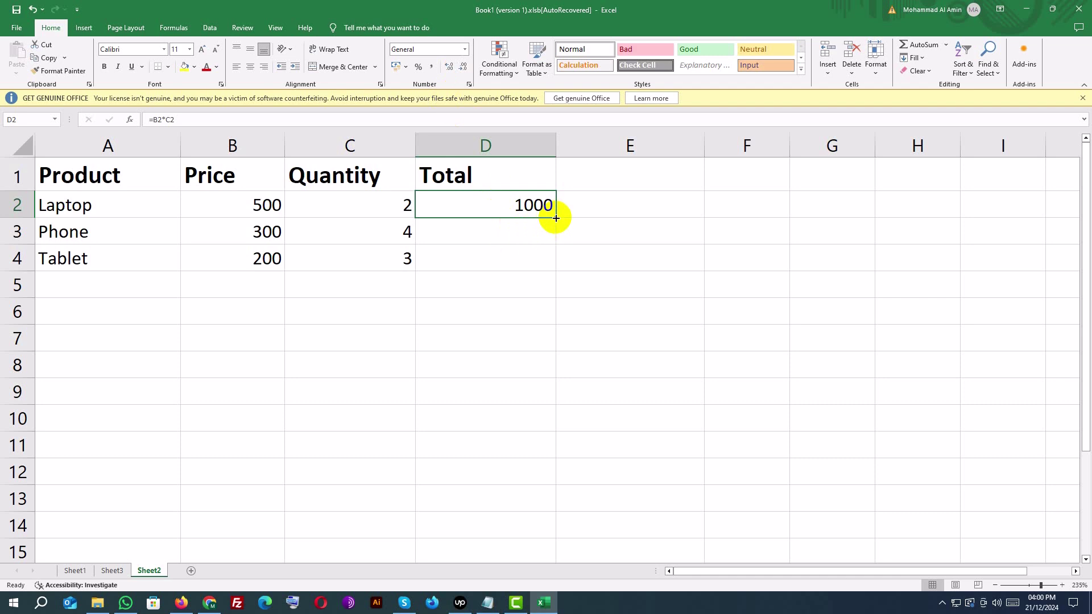
{"action": "left_click_drag", "start_coordinate": [556, 218], "coordinate": [549, 237]}
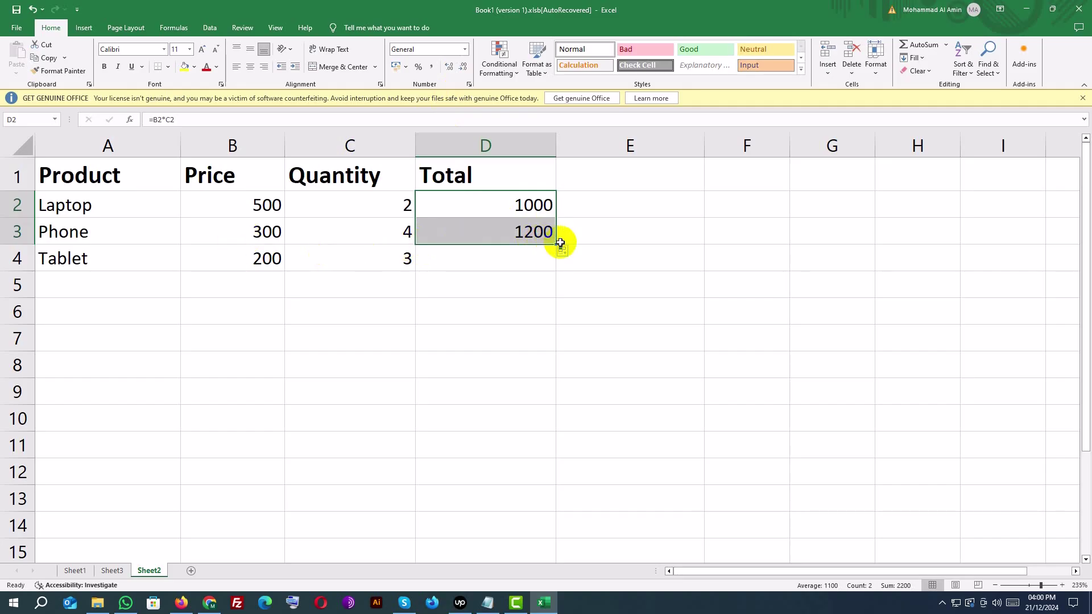
{"action": "left_click_drag", "start_coordinate": [556, 244], "coordinate": [550, 261]}
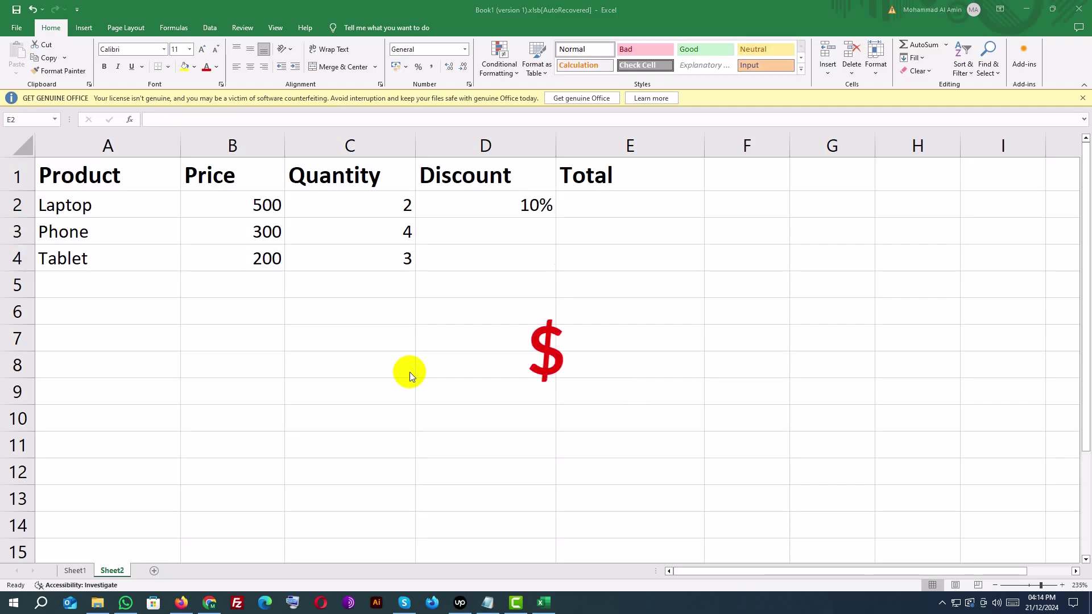
Start the discounted Laptop total formula in E2 with =B2*C2.
{"action": "left_click", "coordinate": [615, 203]}
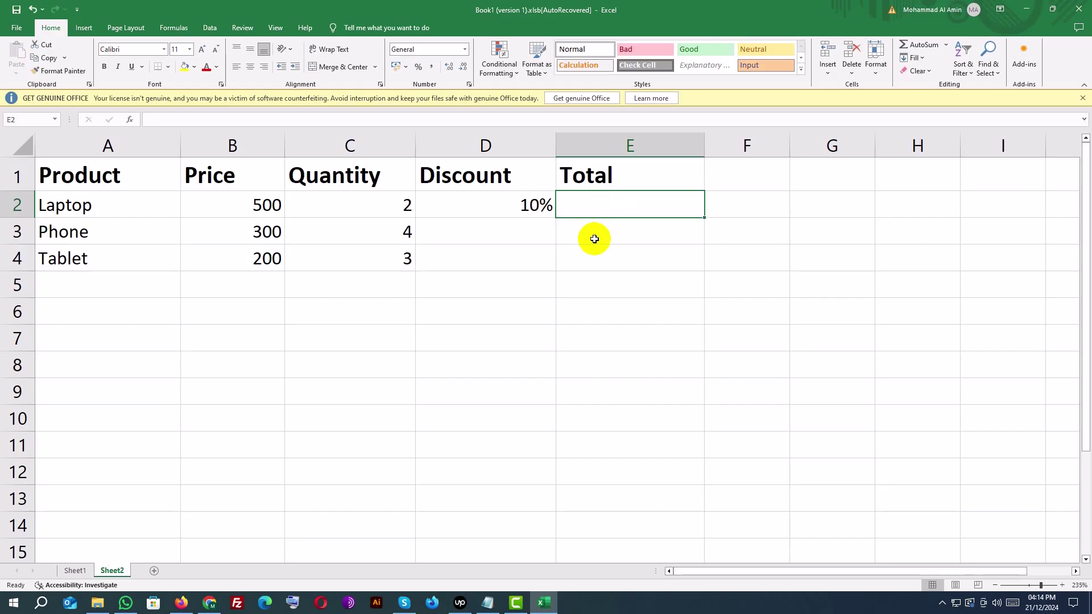
{"action": "type", "text": "="}
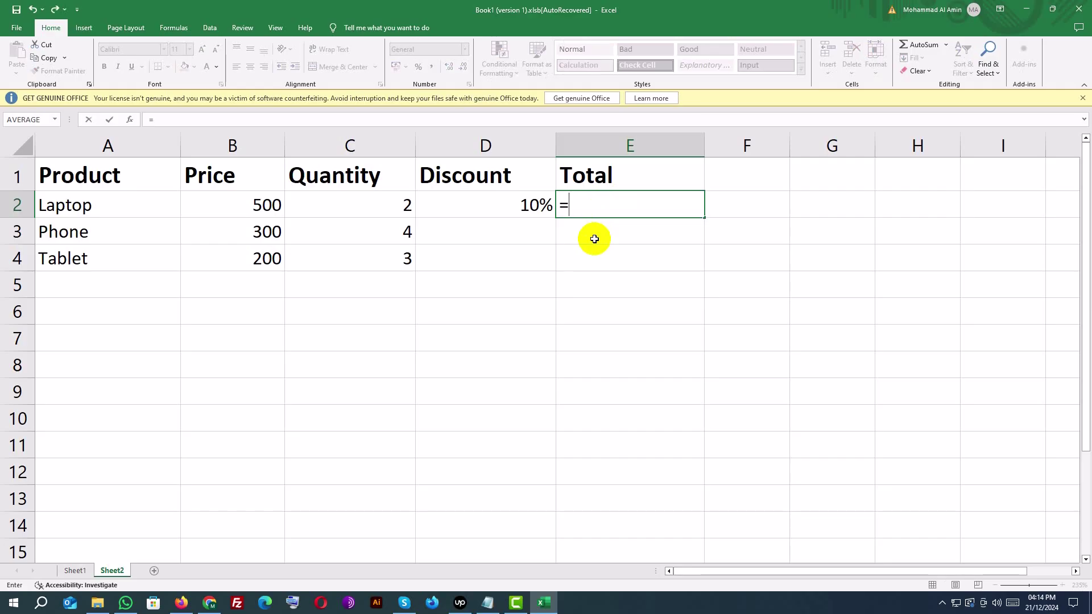
{"action": "type", "text": "B"}
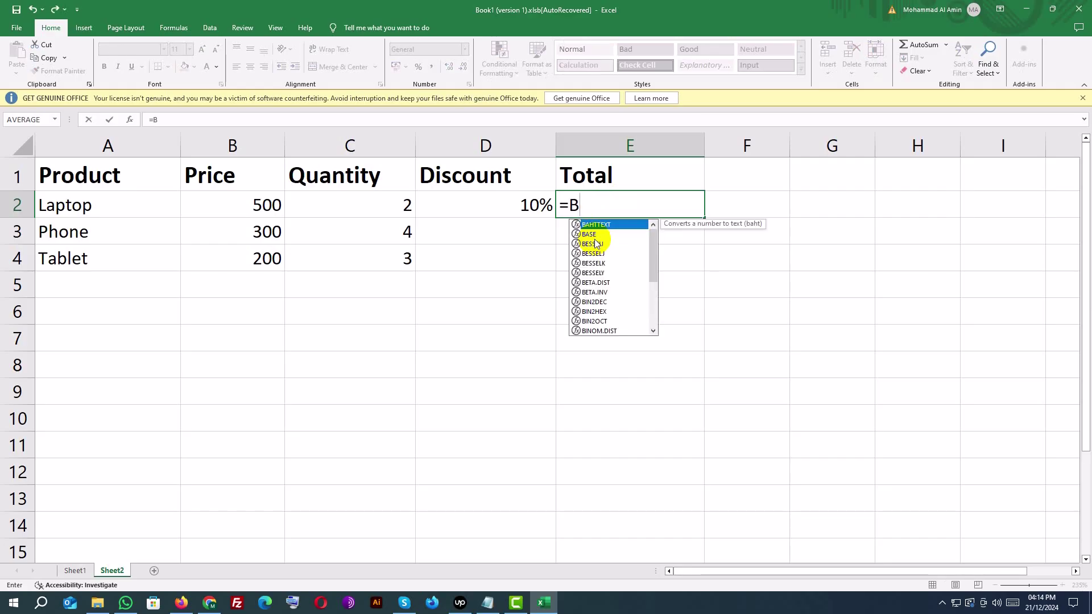
{"action": "type", "text": "2"}
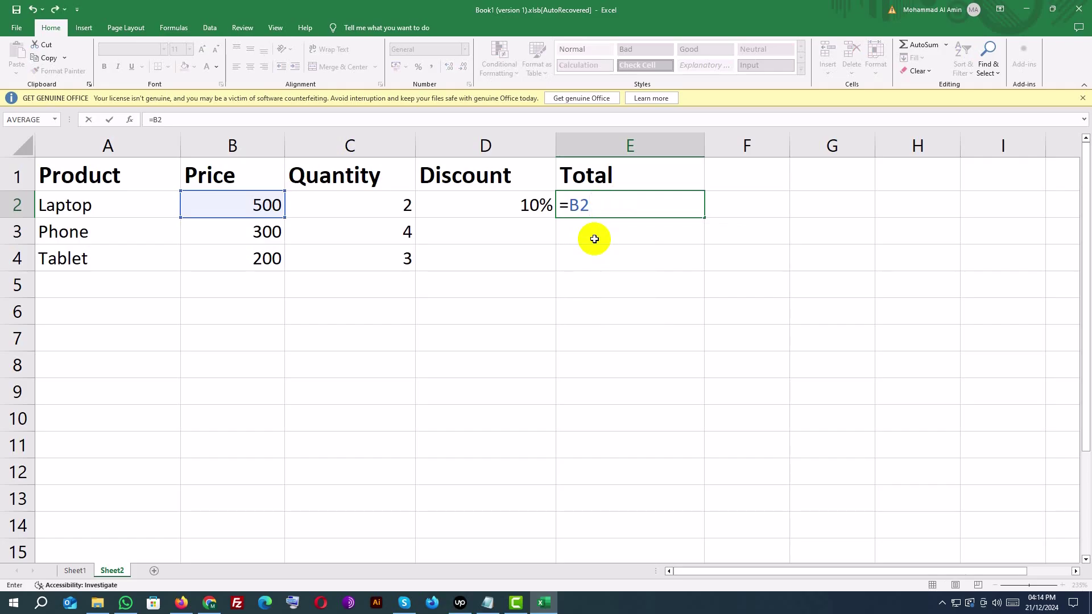
{"action": "type", "text": "*"}
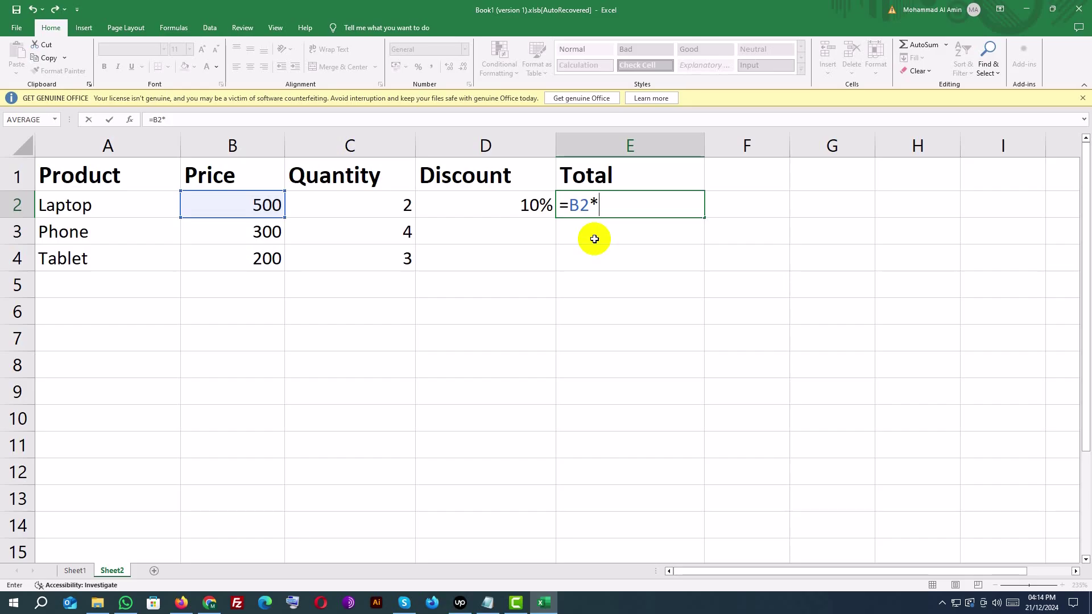
{"action": "type", "text": "c2"}
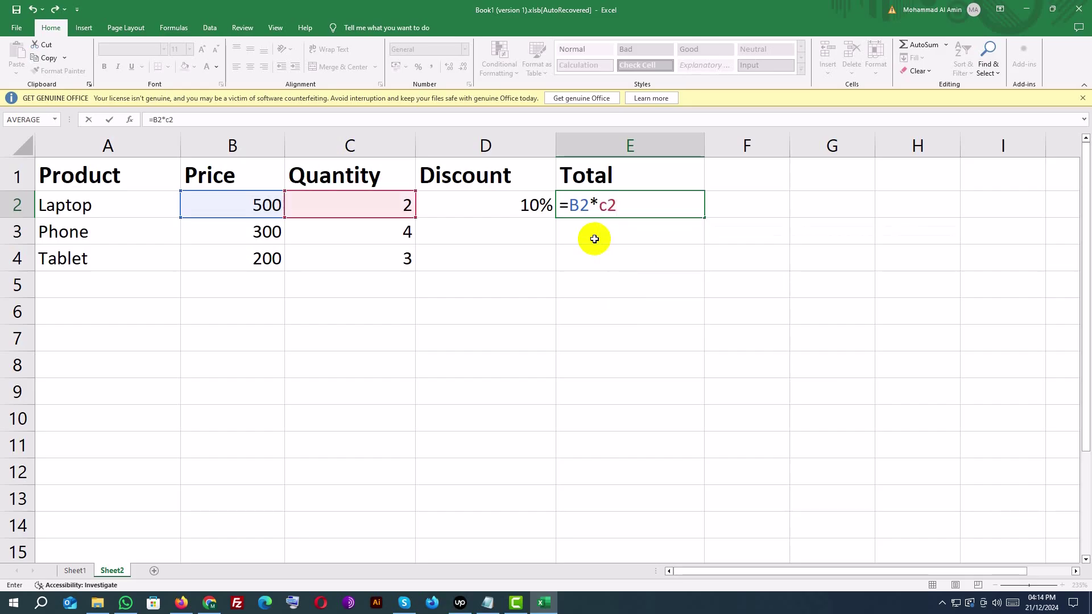
{"action": "key", "text": "BackSpace"}
{"action": "key", "text": "BackSpace"}
{"action": "type", "text": "C"}
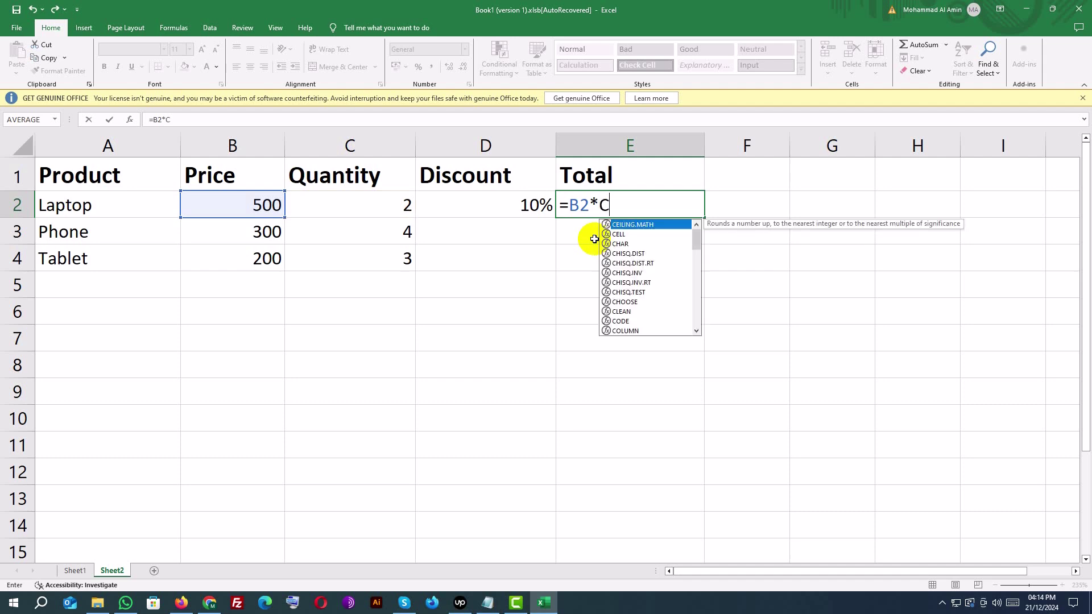
{"action": "type", "text": "2"}
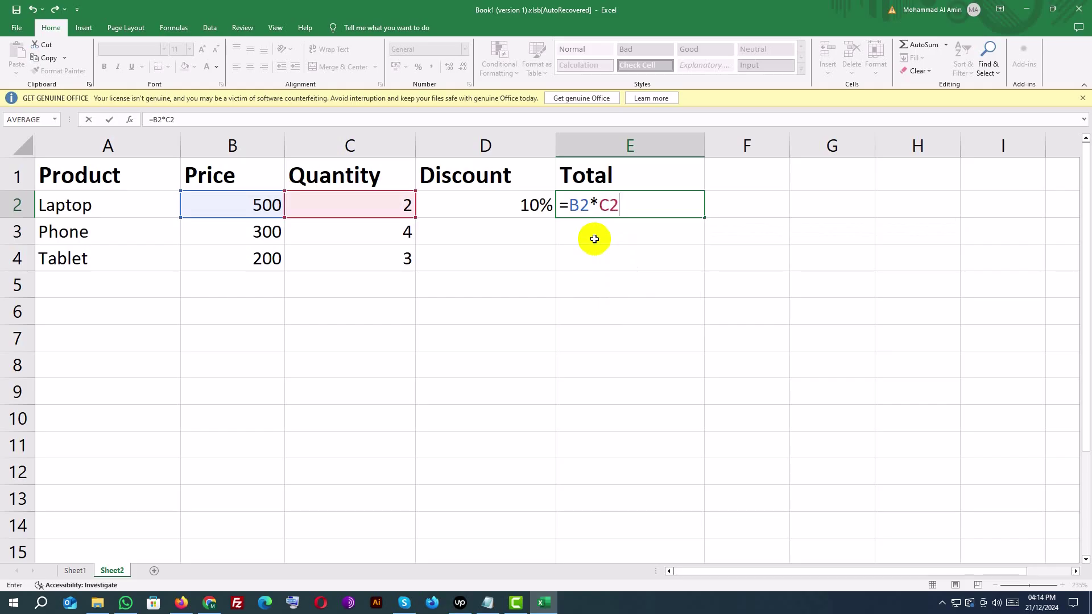
Complete the E2 formula with the discount factor so it reads =B2*C2*(1-D2).
{"action": "type", "text": "*()"}
{"action": "key", "text": "Return"}
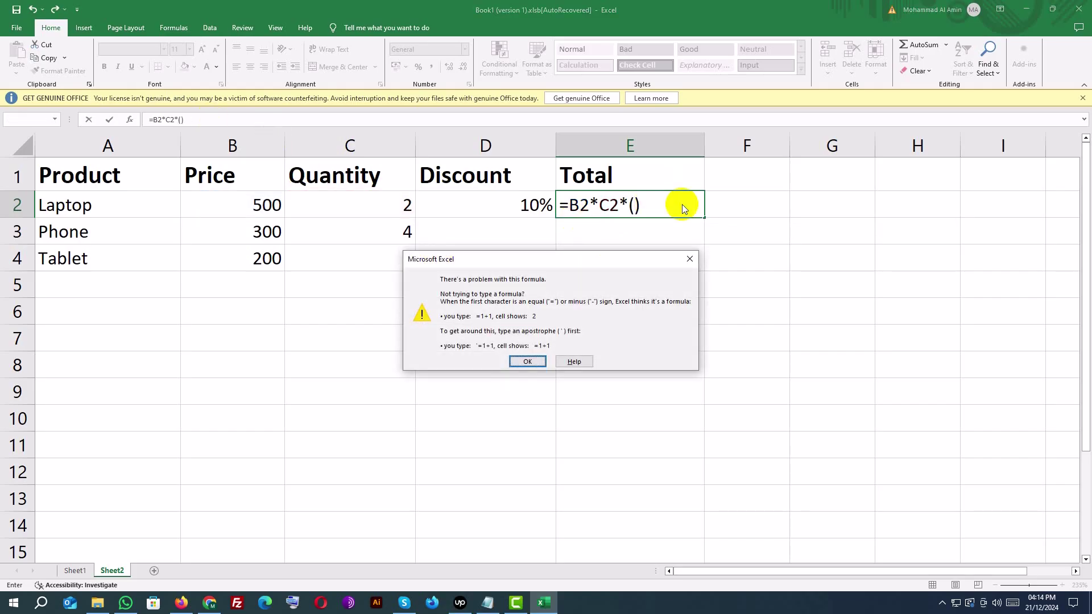
{"action": "left_click", "coordinate": [690, 259]}
{"action": "left_click", "coordinate": [633, 206]}
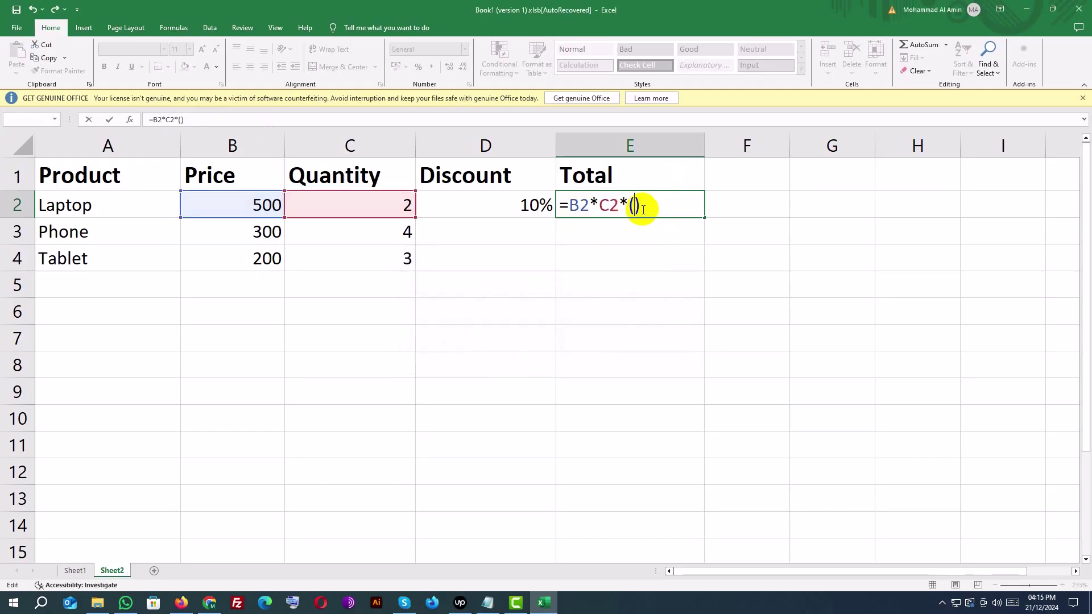
{"action": "type", "text": "1-D"}
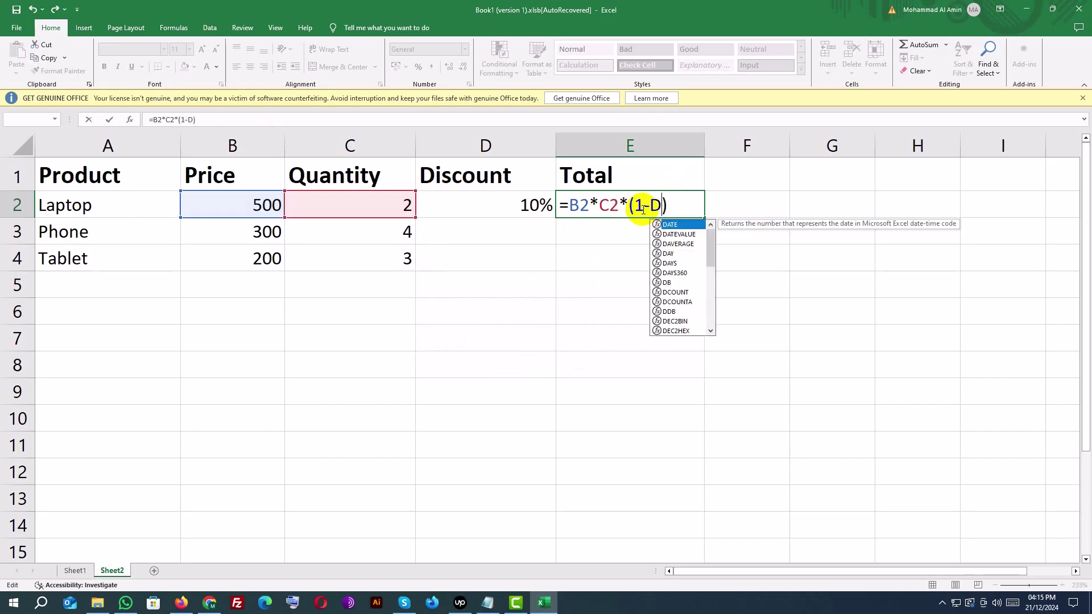
{"action": "type", "text": "2"}
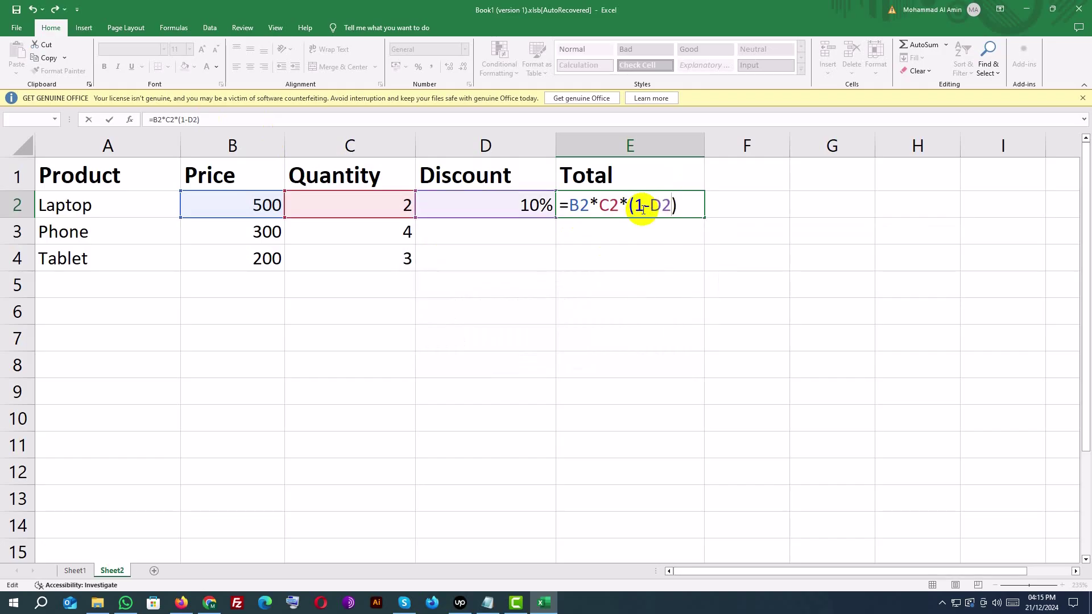
{"action": "key", "text": "Return"}
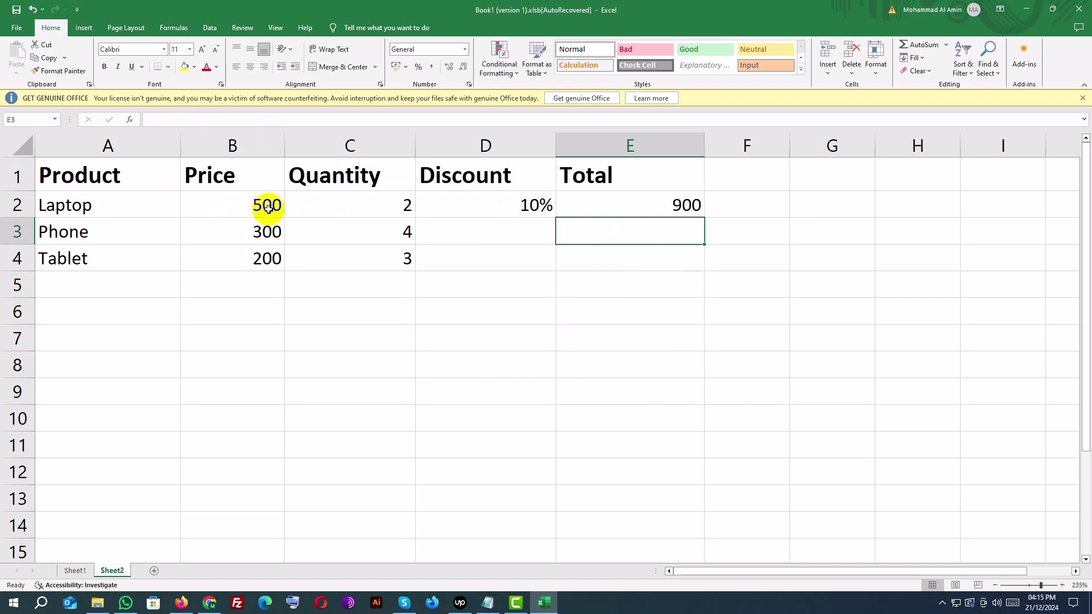
Copy the discounted total formula from E2 down to E3 with its relative references.
{"action": "left_click", "coordinate": [594, 203]}
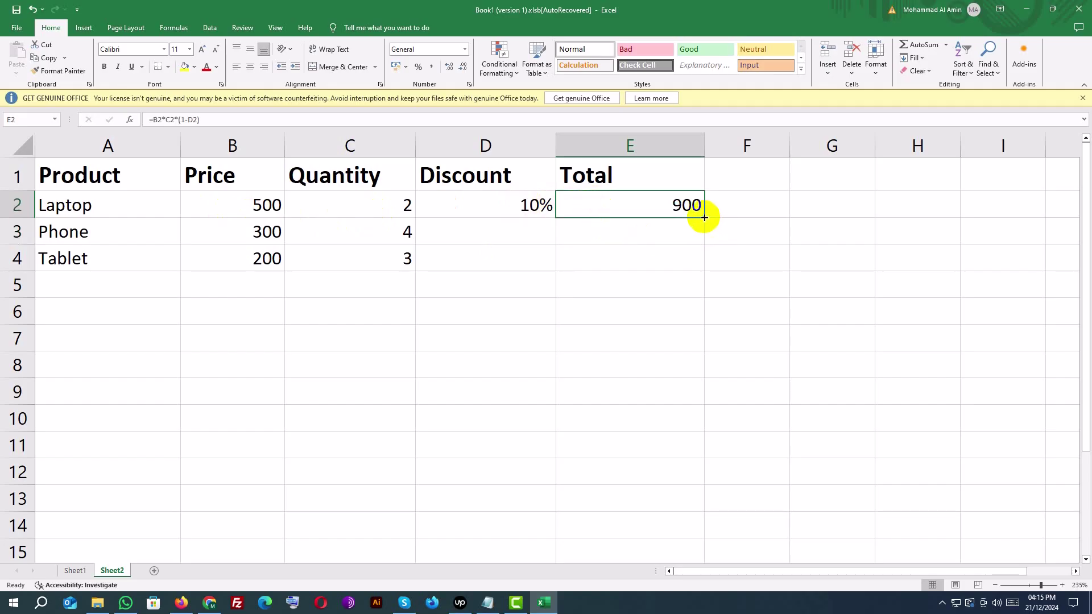
{"action": "left_click_drag", "start_coordinate": [704, 217], "coordinate": [700, 238]}
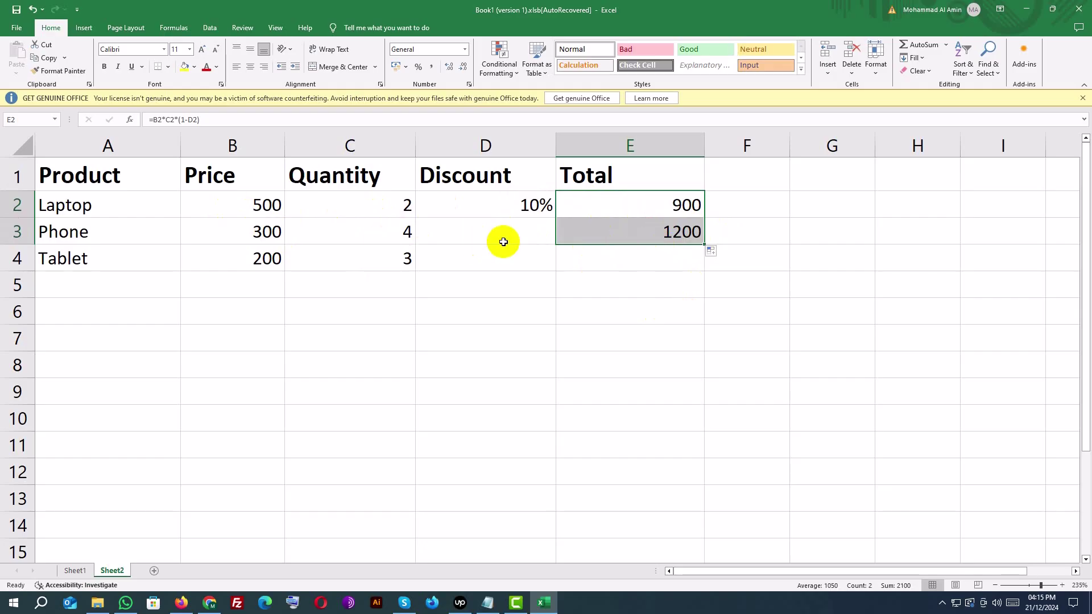
Make the discount reference in E2 absolute, giving =B2*C2*(1-$D$2), and fill the formula down to E4.
{"action": "left_click", "coordinate": [630, 206]}
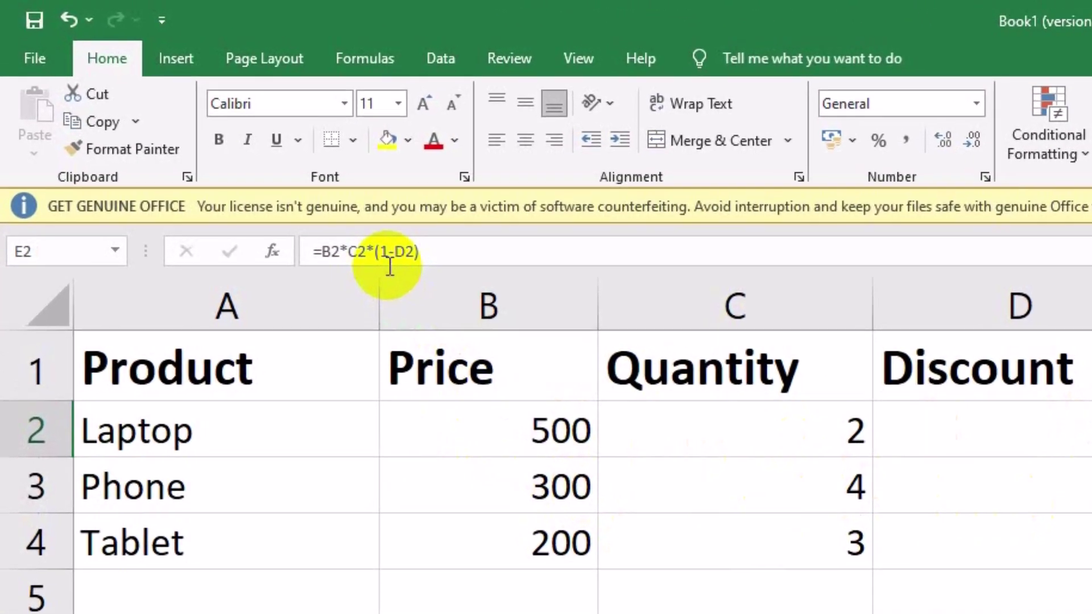
{"action": "left_click", "coordinate": [355, 226]}
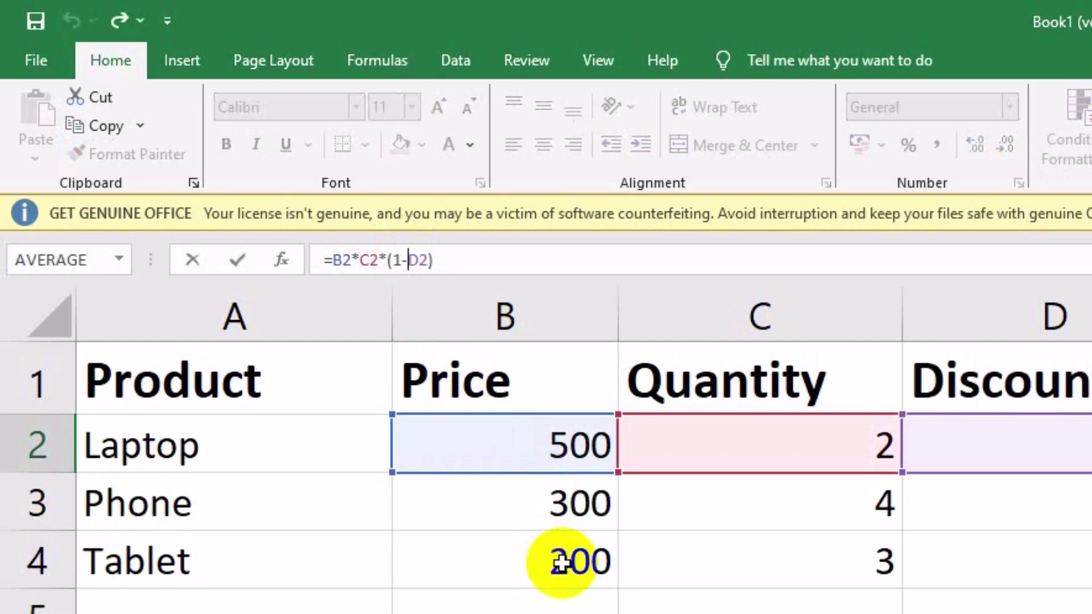
{"action": "type", "text": "$D$"}
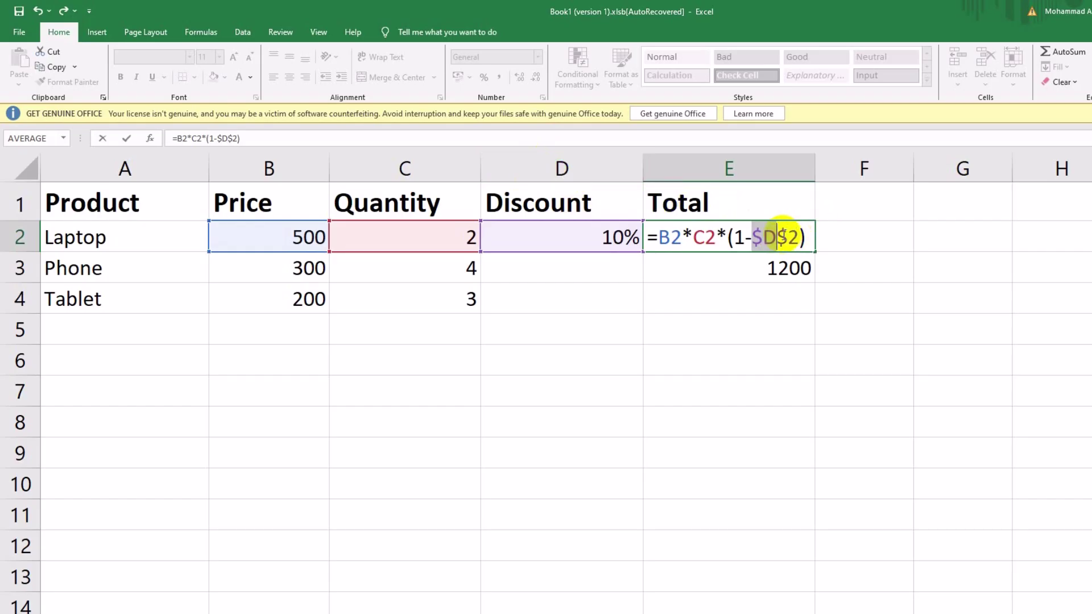
{"action": "left_click", "coordinate": [782, 232]}
{"action": "left_click_drag", "start_coordinate": [781, 236], "coordinate": [797, 237]}
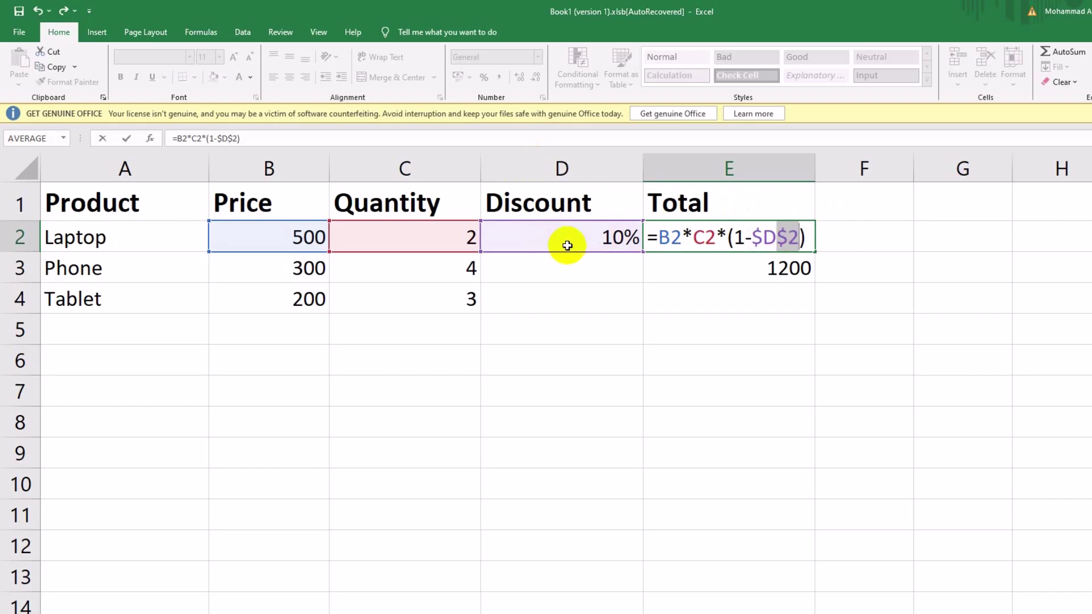
{"action": "left_click", "coordinate": [786, 236]}
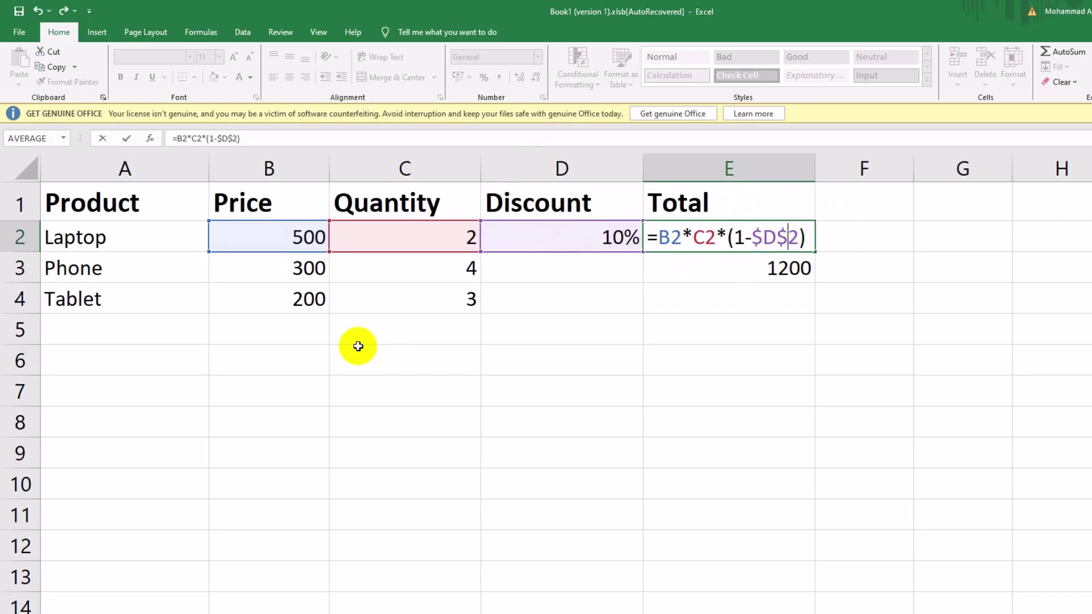
{"action": "key", "text": "Return"}
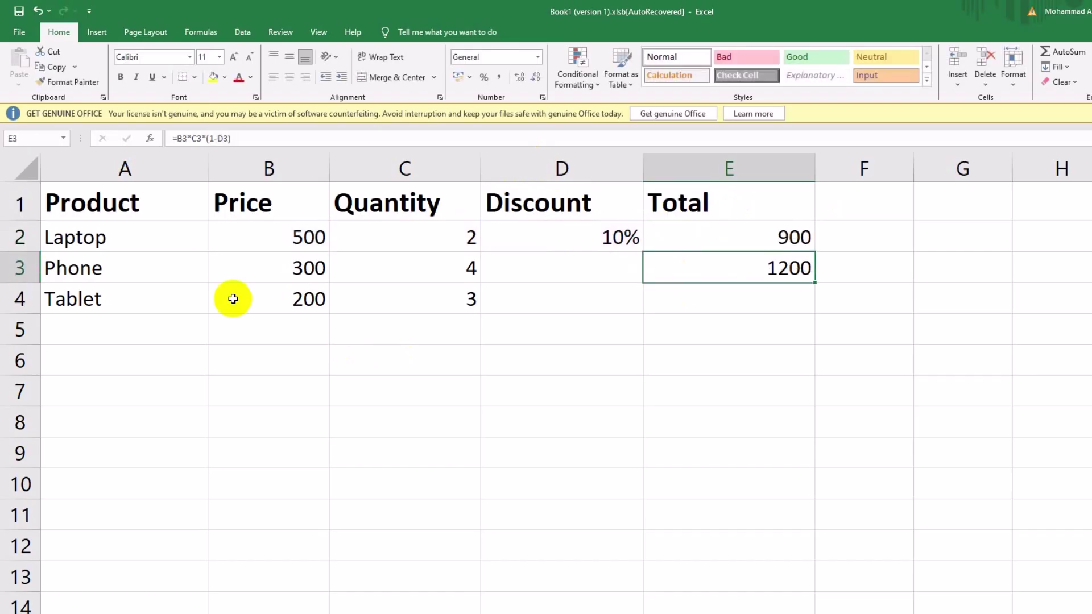
{"action": "left_click", "coordinate": [677, 226]}
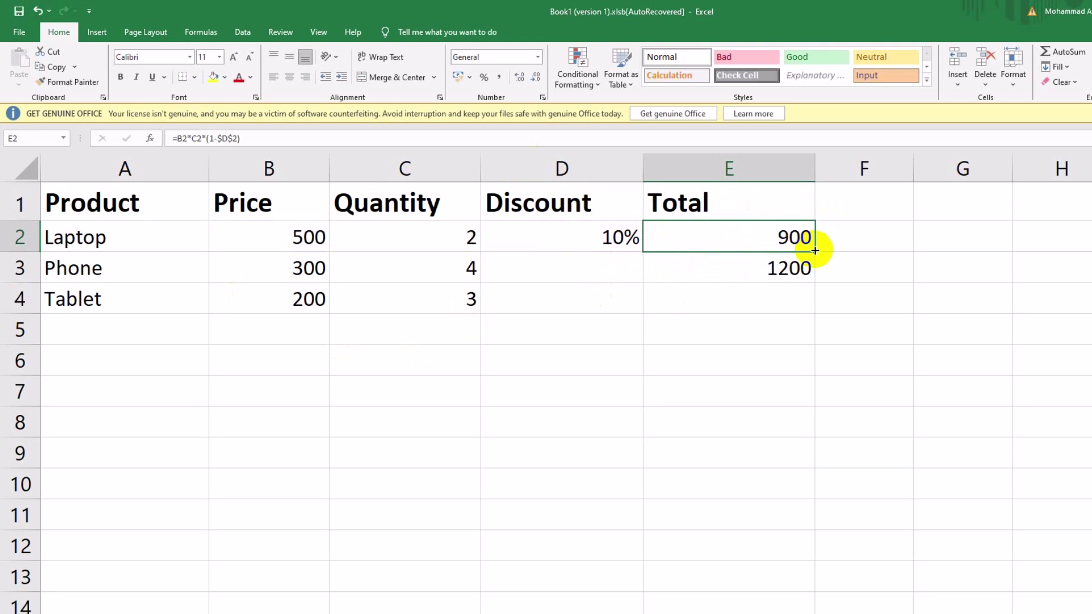
{"action": "left_click_drag", "start_coordinate": [815, 250], "coordinate": [814, 307]}
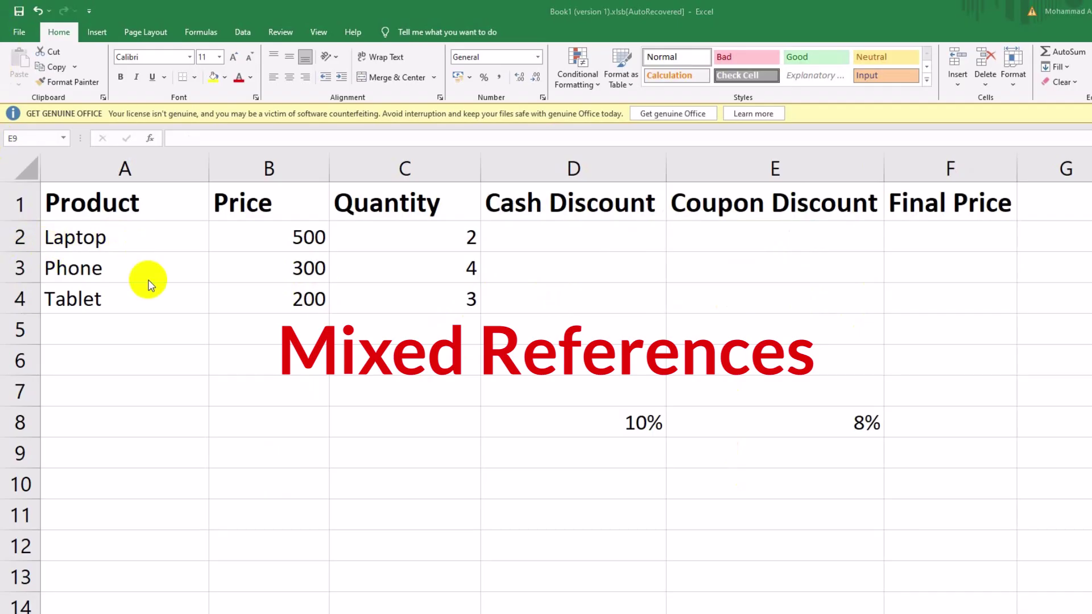
Review the worksheet's column headings from Product to Final Price and the discount rate in D8.
{"action": "left_click", "coordinate": [154, 194]}
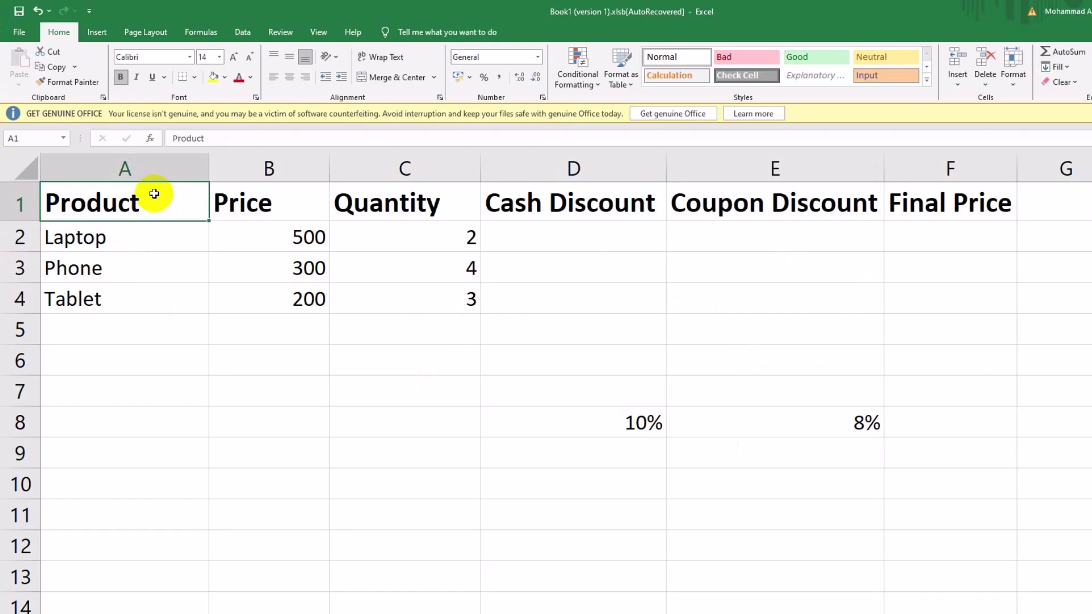
{"action": "left_click", "coordinate": [305, 207]}
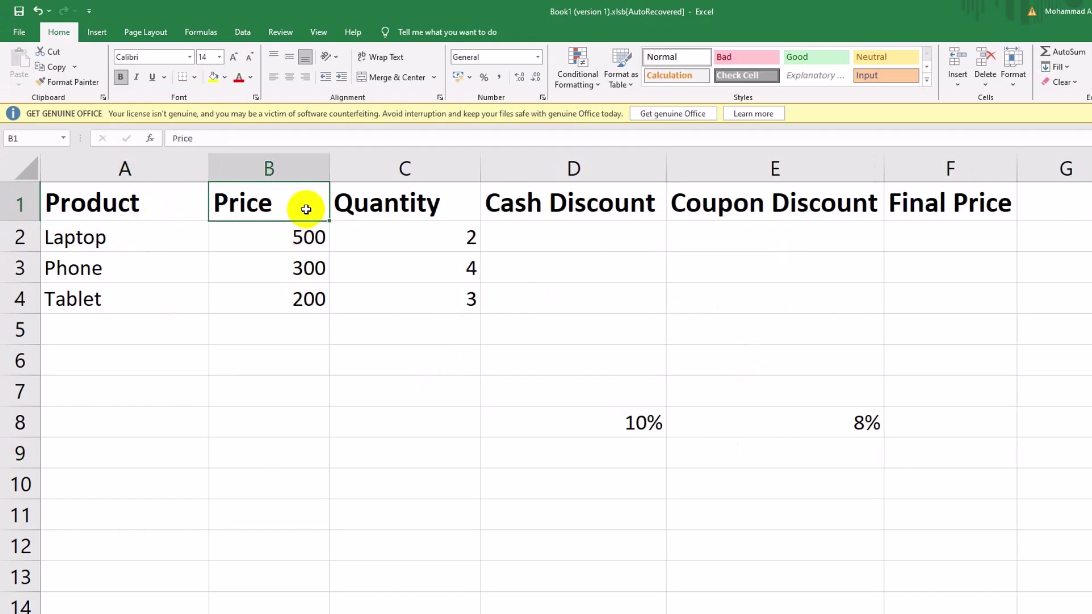
{"action": "left_click", "coordinate": [411, 213]}
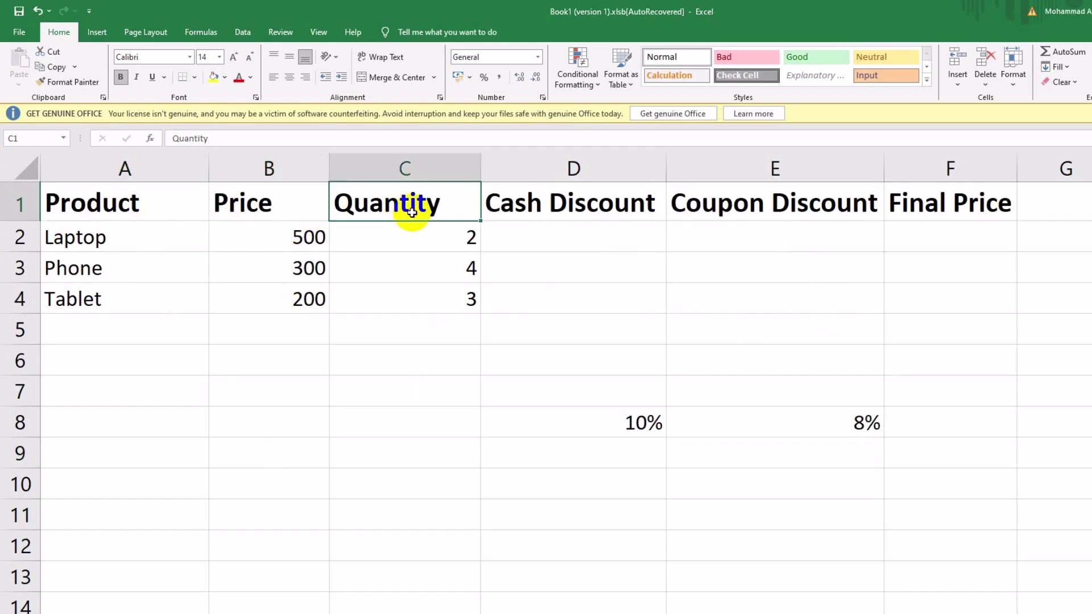
{"action": "left_click", "coordinate": [623, 206]}
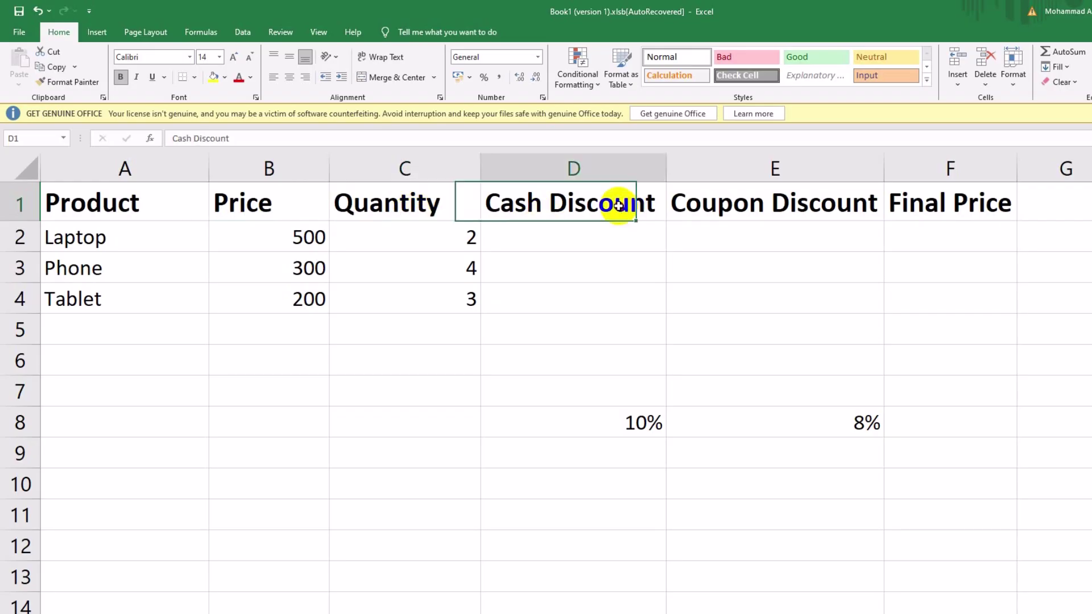
{"action": "left_click", "coordinate": [830, 202]}
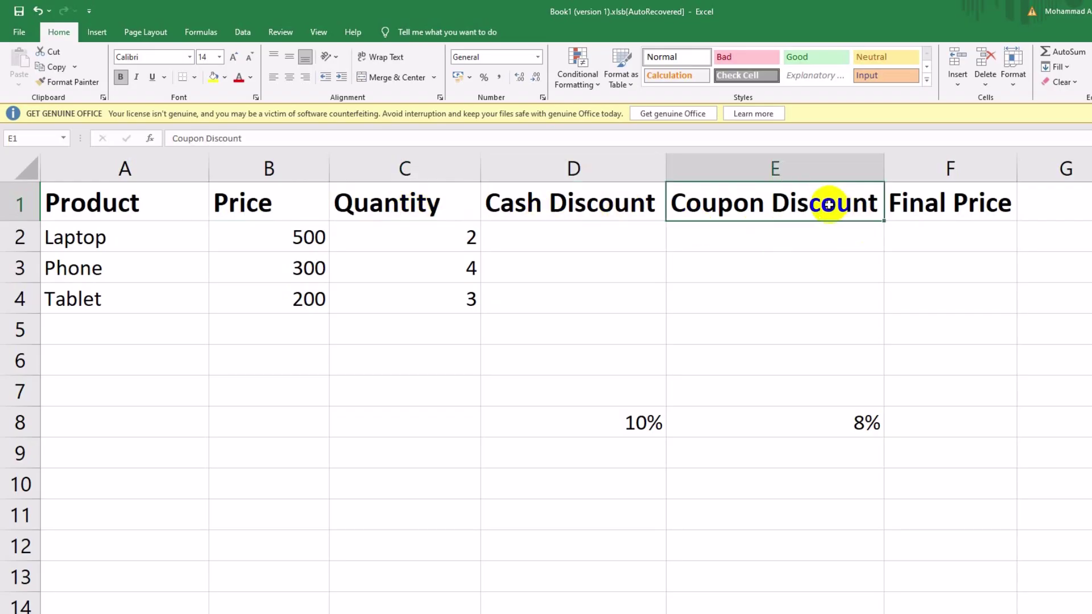
{"action": "left_click", "coordinate": [947, 203]}
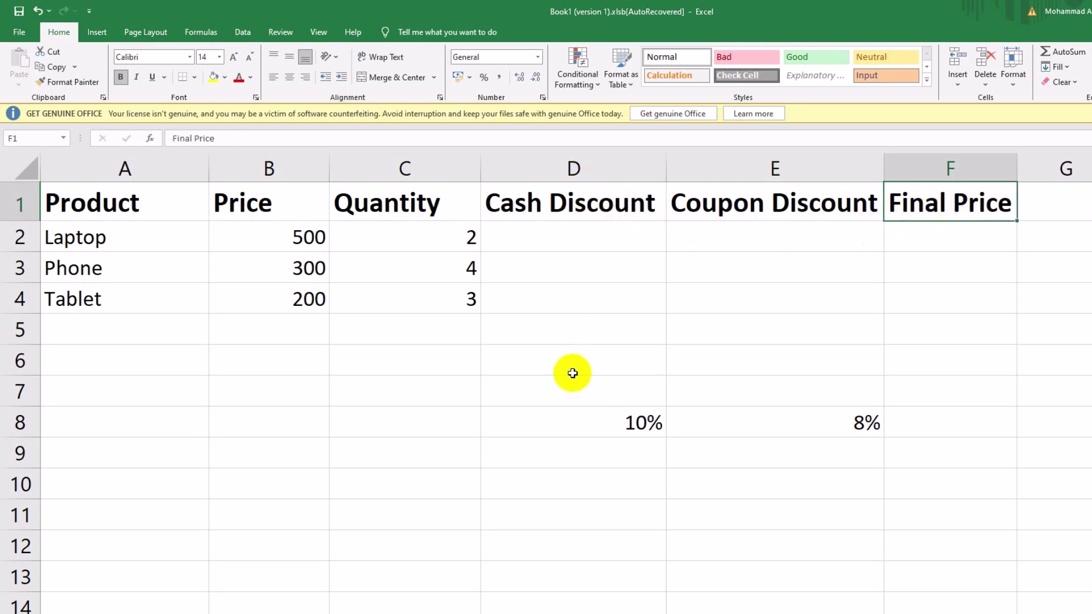
{"action": "left_click", "coordinate": [557, 426]}
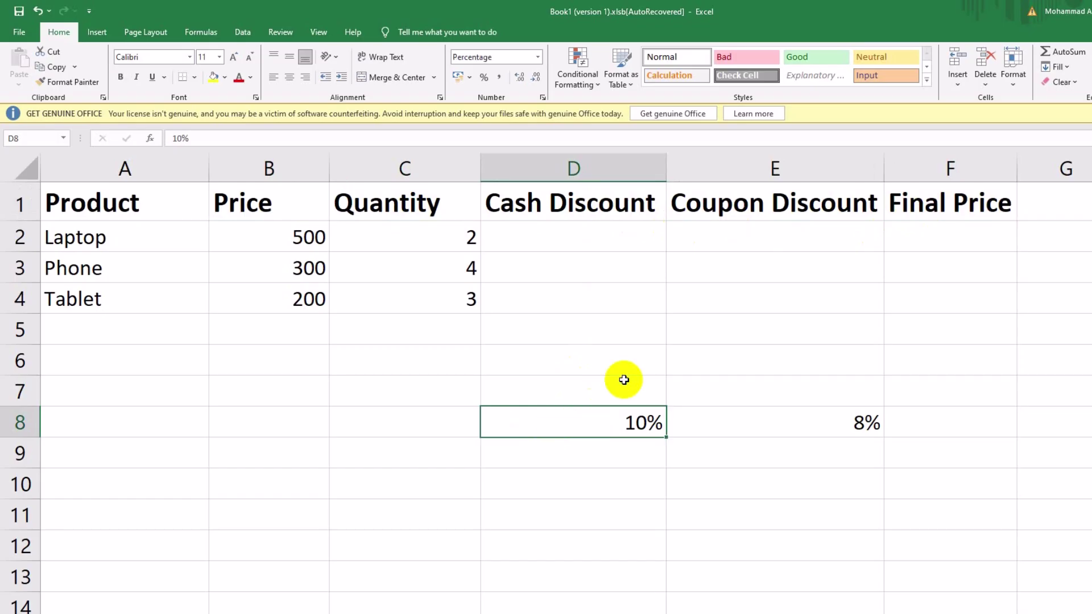
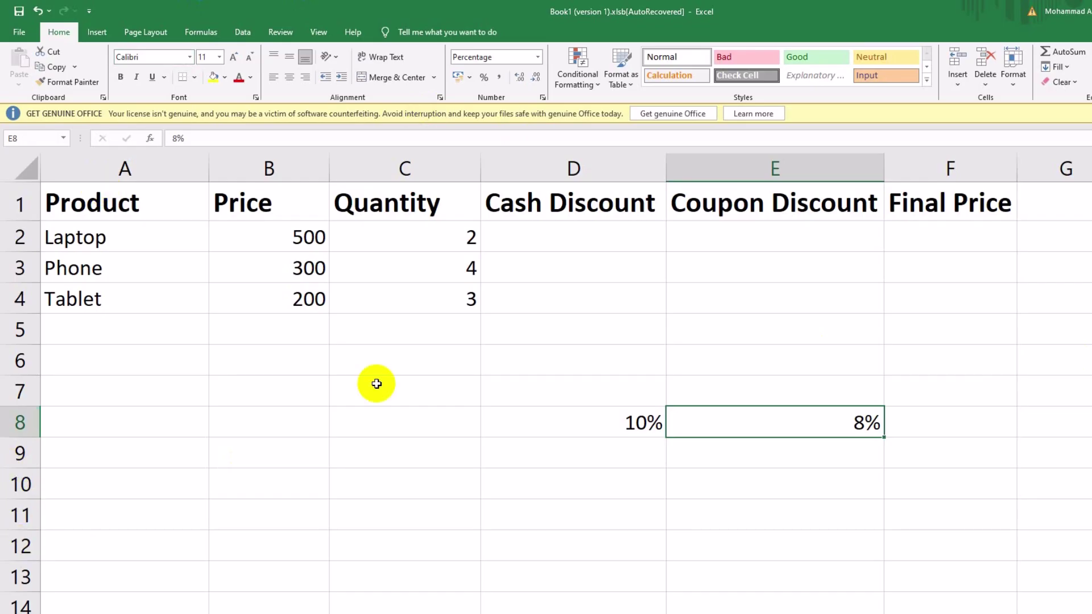
Enter the Laptop cash discount formula =B2*D8 in cell D2.
{"action": "left_click", "coordinate": [557, 239]}
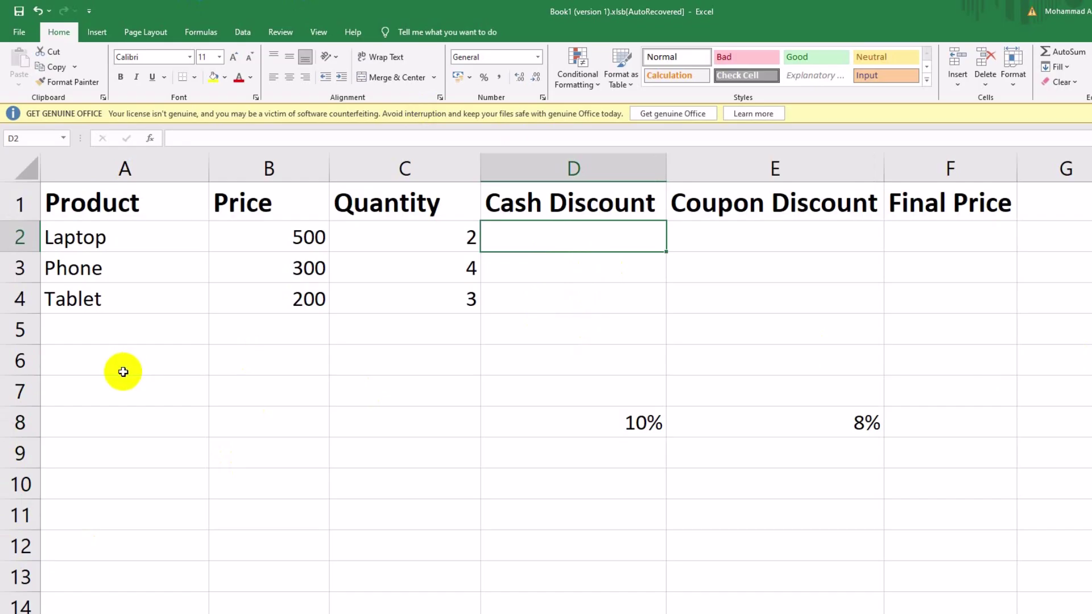
{"action": "type", "text": "="}
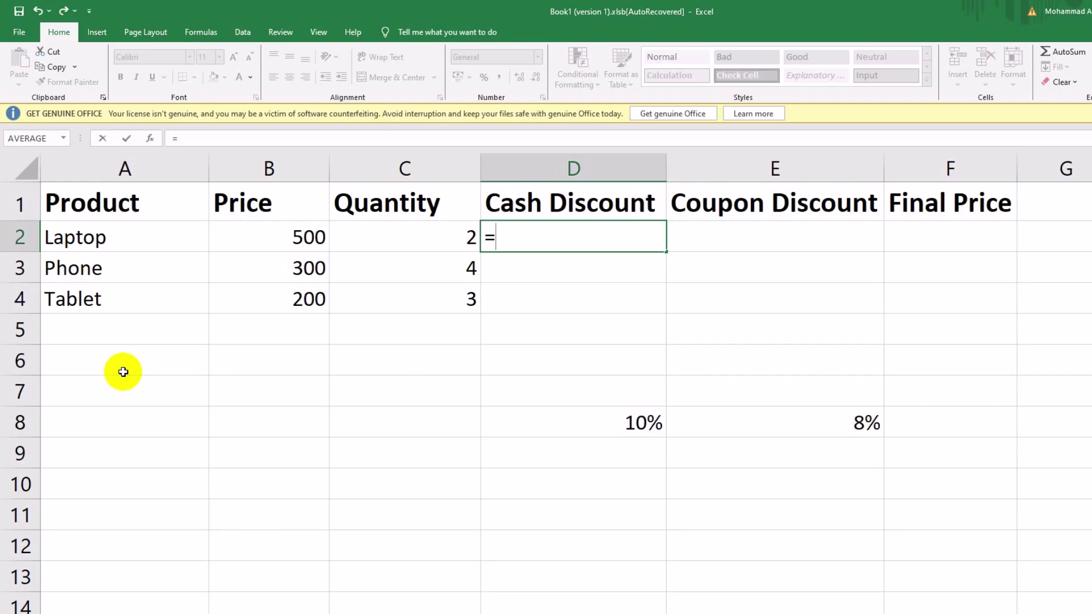
{"action": "type", "text": "D"}
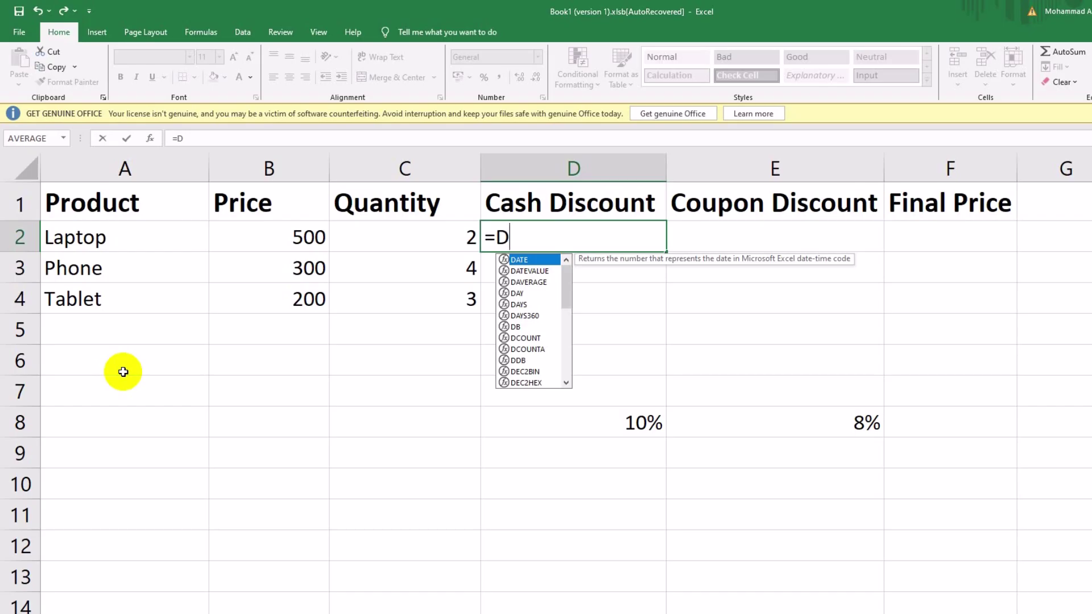
{"action": "key", "text": "BackSpace"}
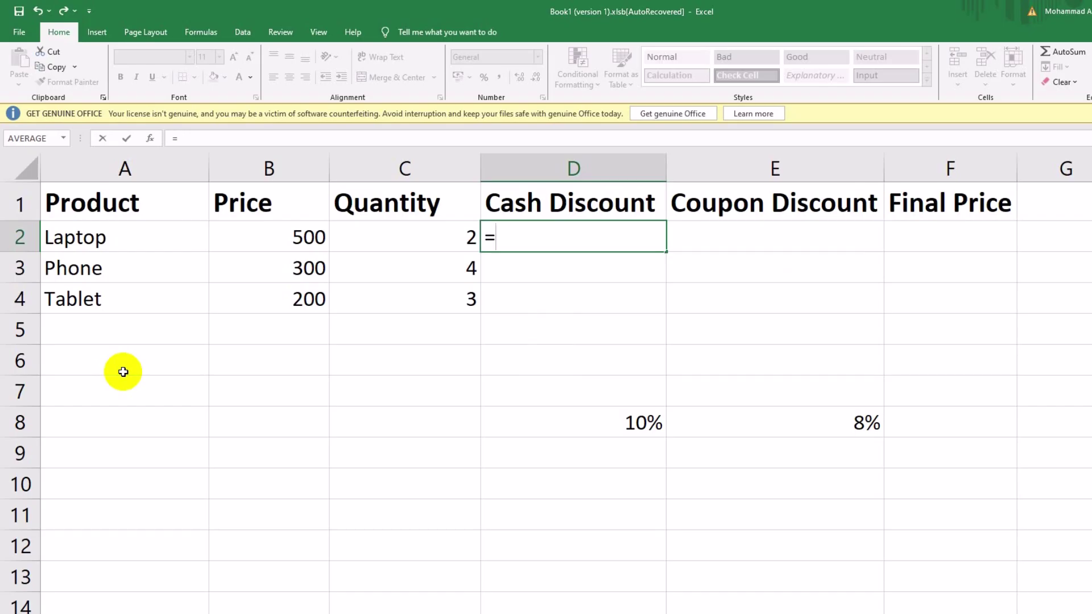
{"action": "type", "text": "B2*"}
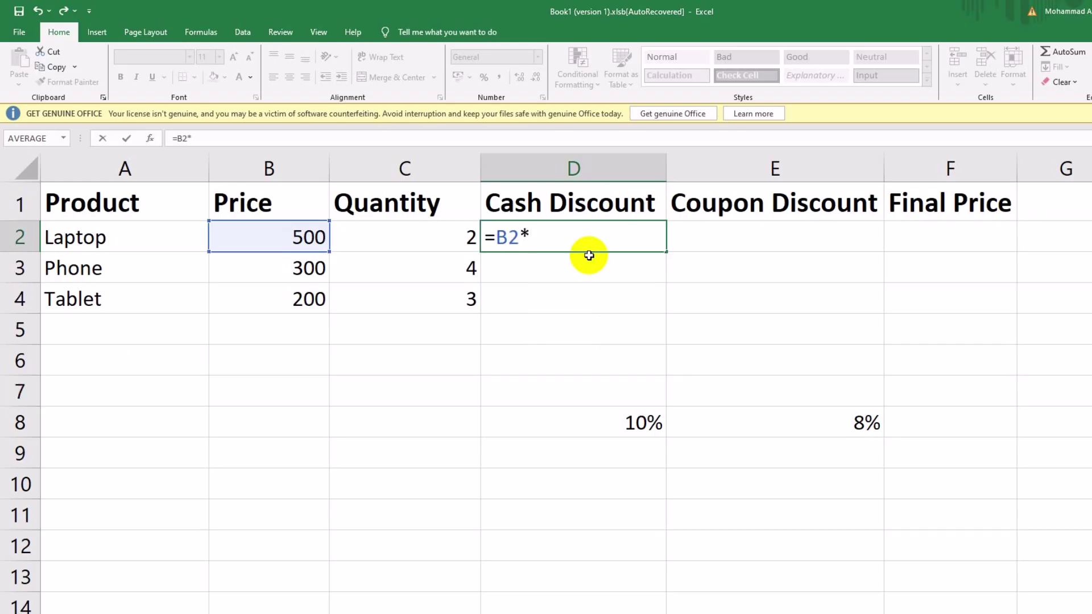
{"action": "type", "text": "D8"}
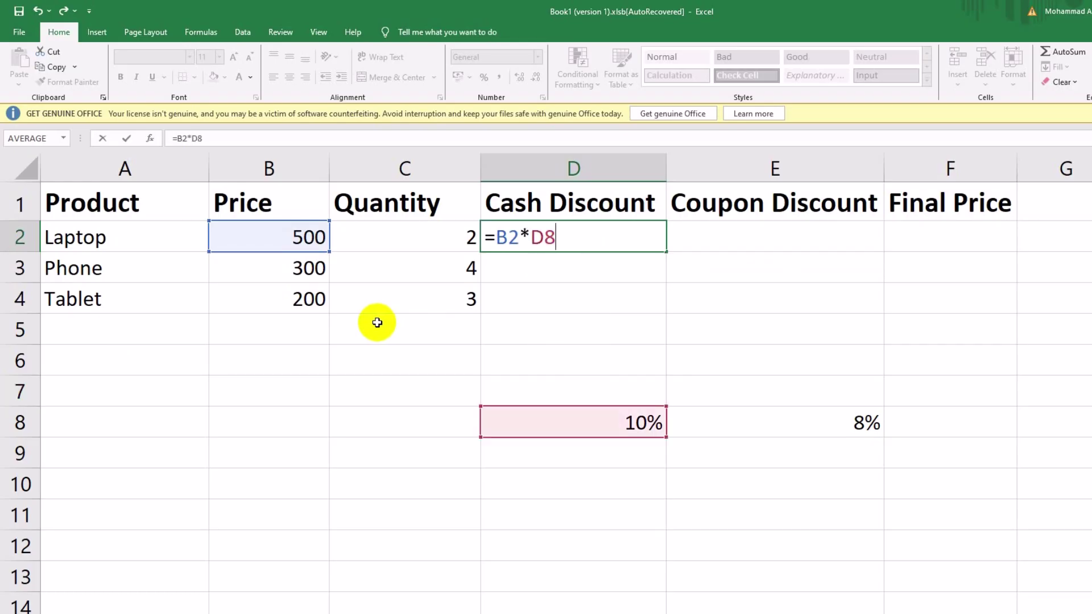
{"action": "key", "text": "Return"}
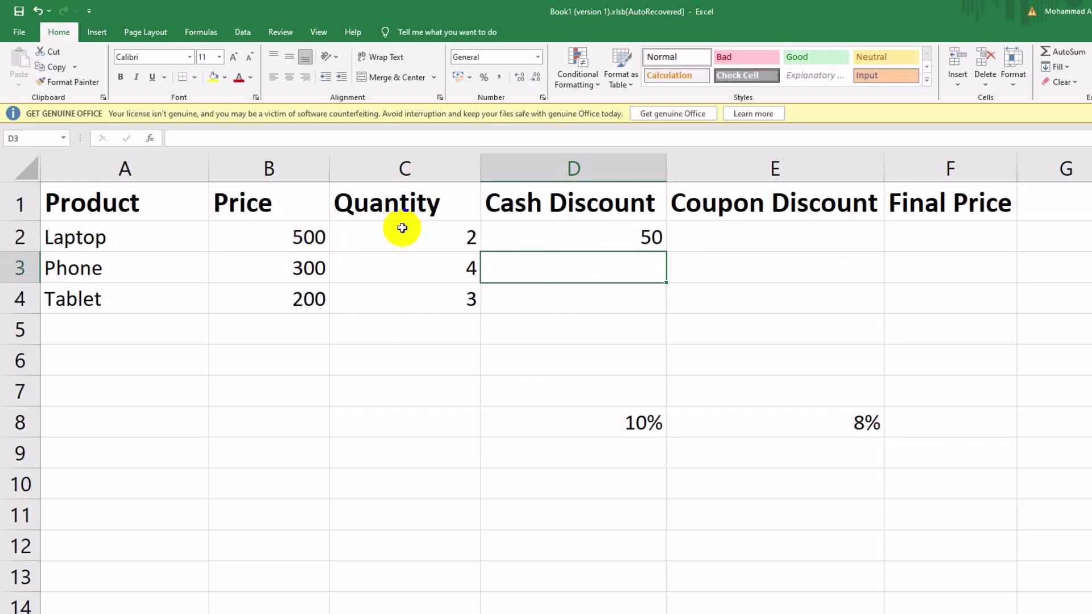
Fill the cash discount formula from D2 across to E2 with its relative references and check the copied formula.
{"action": "left_click", "coordinate": [539, 237]}
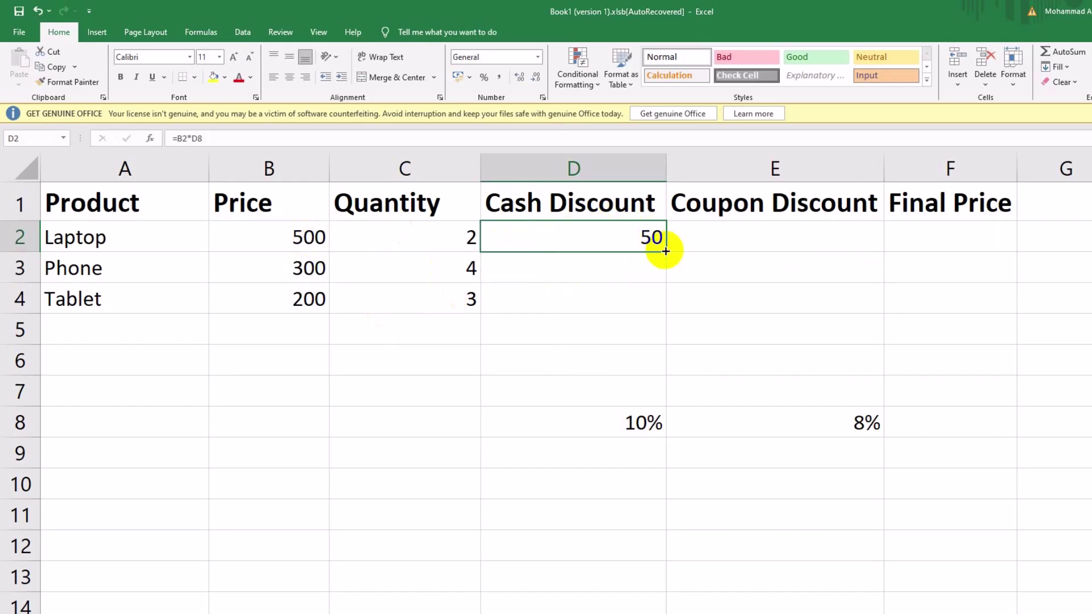
{"action": "left_click_drag", "start_coordinate": [665, 251], "coordinate": [859, 237]}
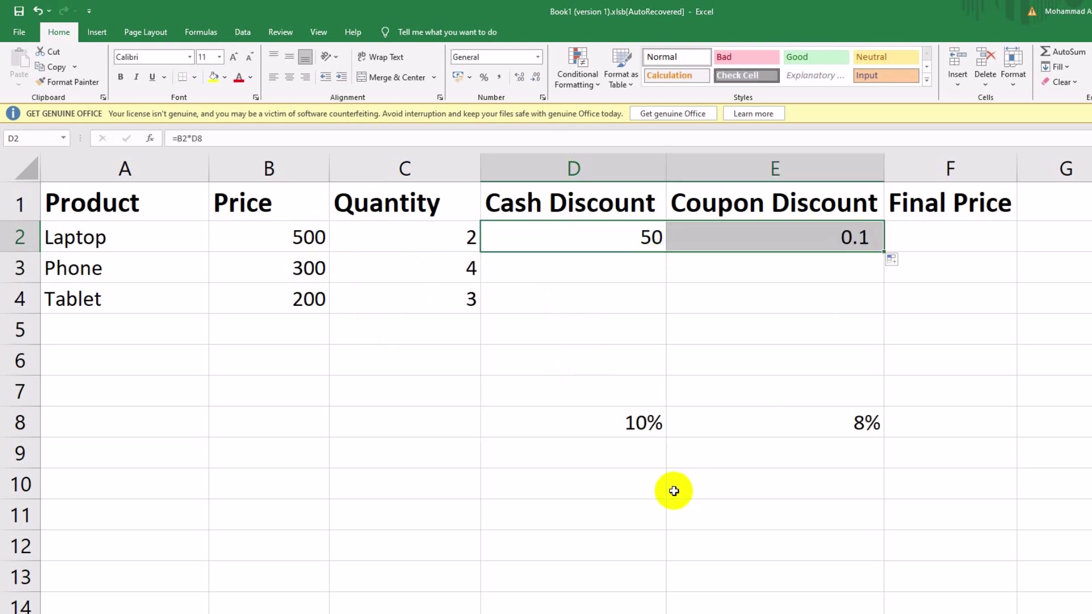
{"action": "left_click", "coordinate": [847, 237]}
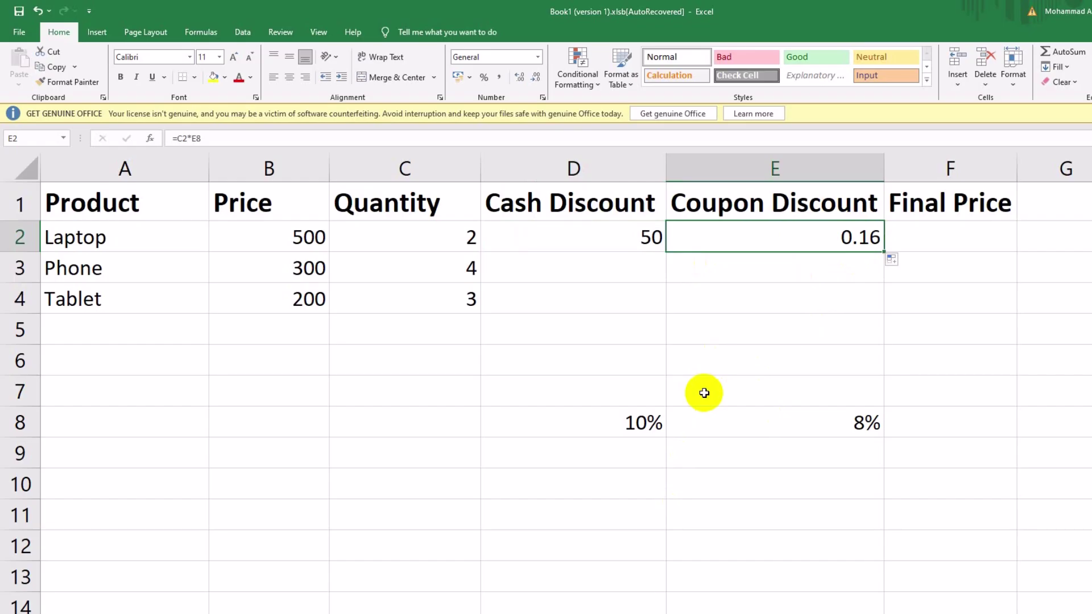
Display the sheet's formulas instead of values to compare the references in D2 and E2.
{"action": "left_click", "coordinate": [544, 231]}
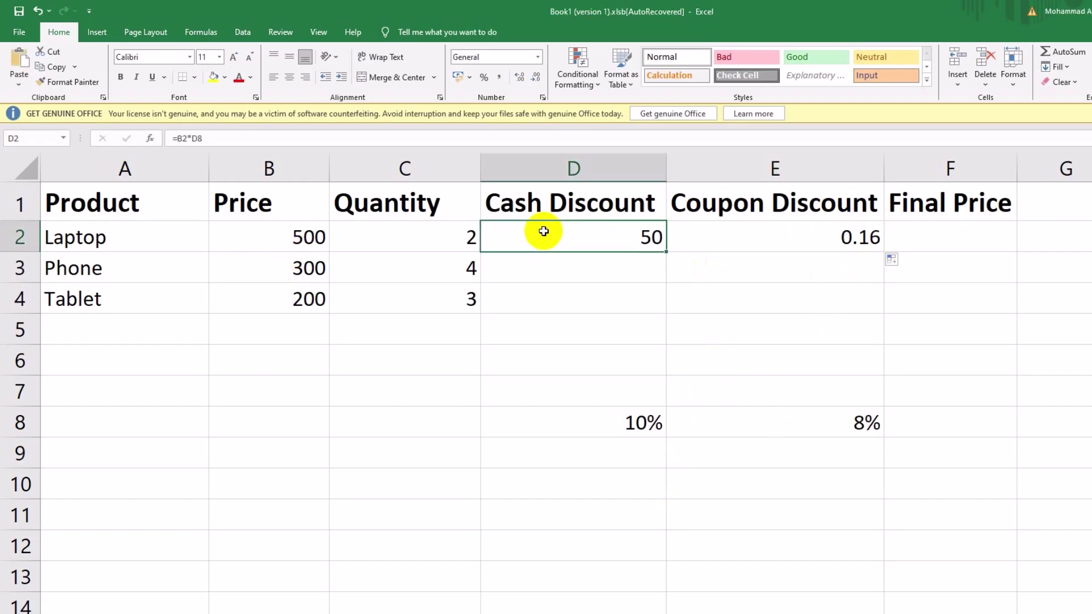
{"action": "left_click", "coordinate": [201, 32]}
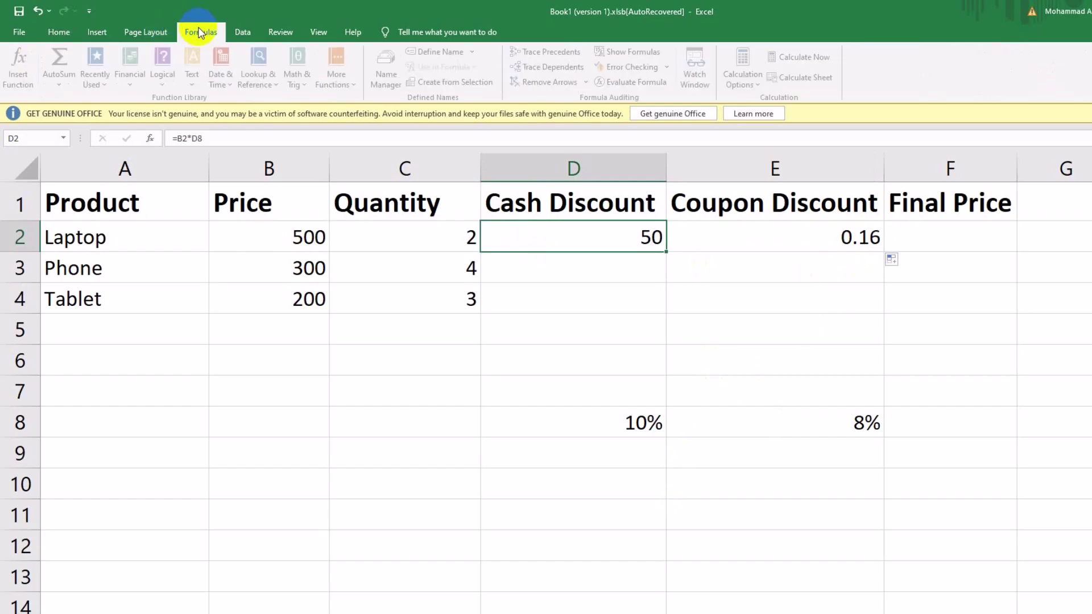
{"action": "left_click", "coordinate": [634, 52]}
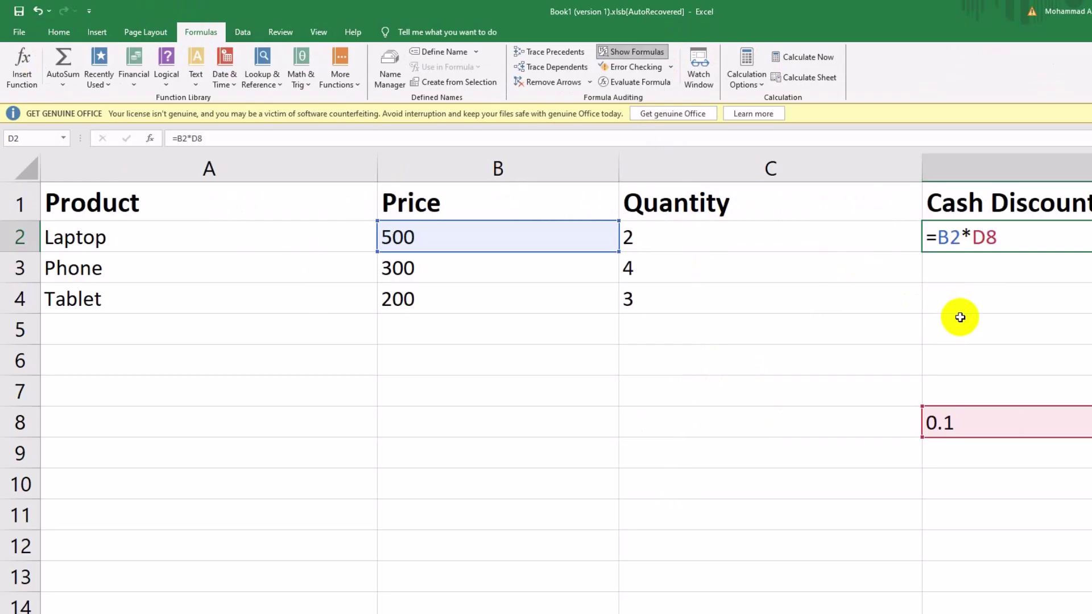
{"action": "scroll", "coordinate": [962, 319], "scroll_direction": "down", "scroll_amount": 2, "text": "ctrl"}
{"action": "scroll", "coordinate": [958, 307], "scroll_direction": "down", "scroll_amount": 2, "text": "ctrl"}
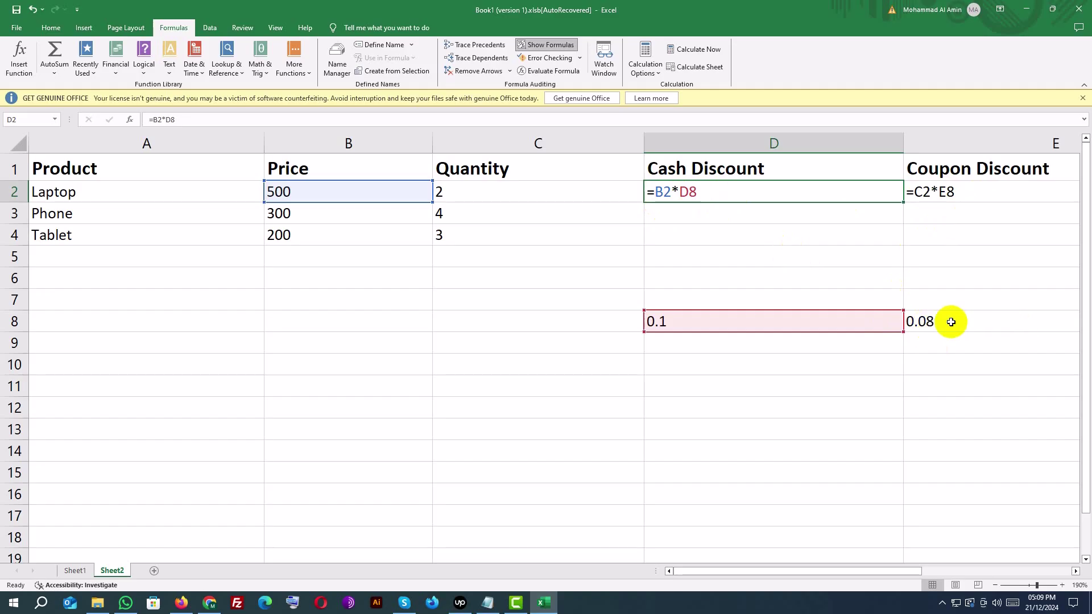
Make the price reference in D2 absolute, giving =$B$2*D8, and switch the sheet back to showing values.
{"action": "key", "text": "F2"}
{"action": "key", "text": "Left"}
{"action": "key", "text": "Left"}
{"action": "key", "text": "Left"}
{"action": "key", "text": "F4"}
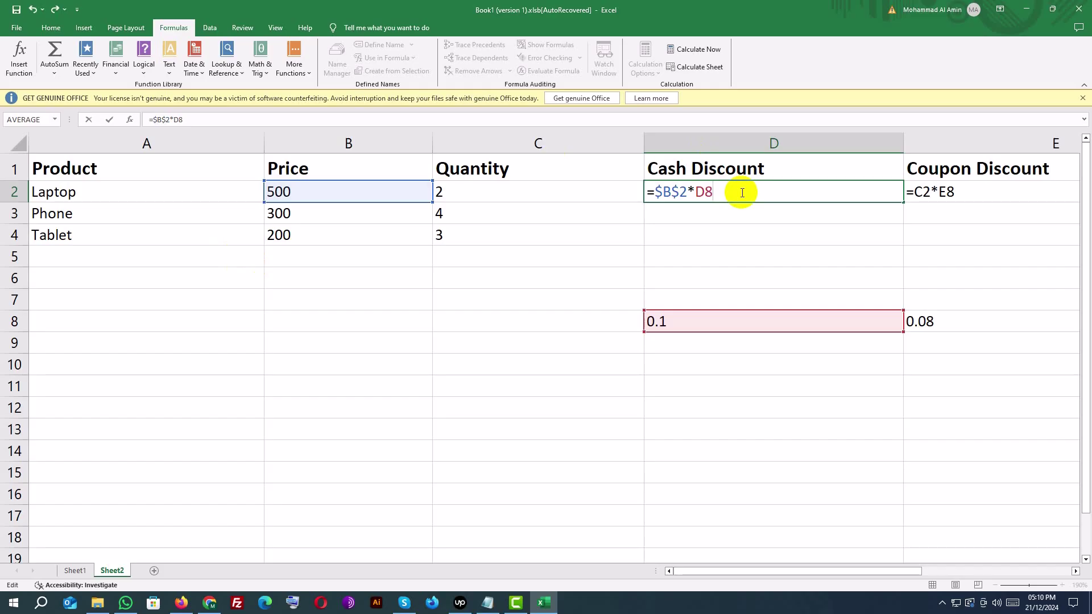
{"action": "key", "text": "Return"}
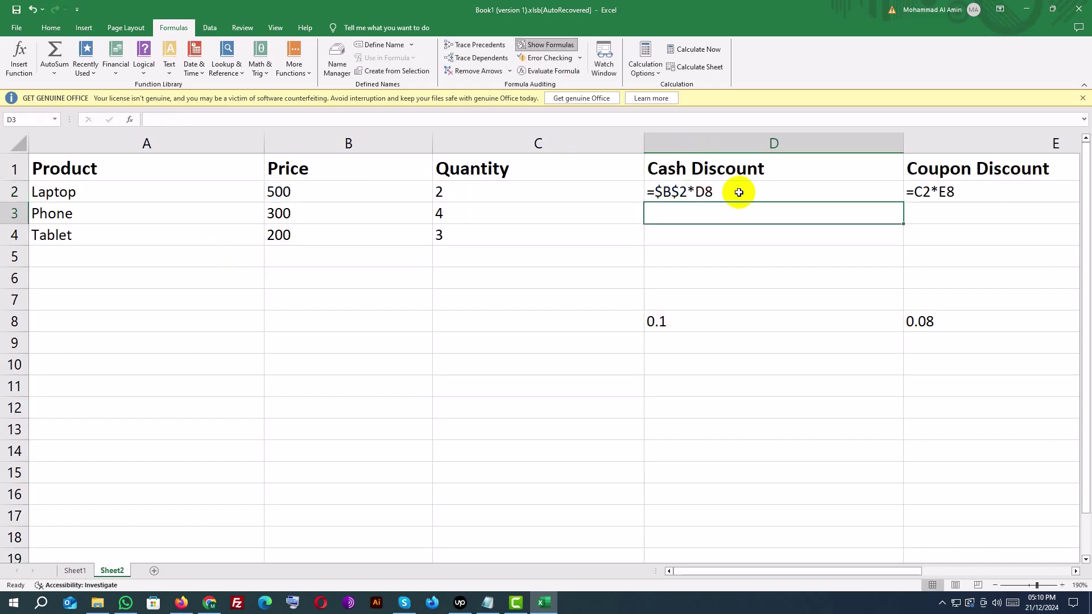
{"action": "left_click", "coordinate": [529, 45]}
Fill the =$B$2*D8 formula from D2 across to E2, and fill both discount formulas down to row 3.
{"action": "left_click", "coordinate": [418, 193]}
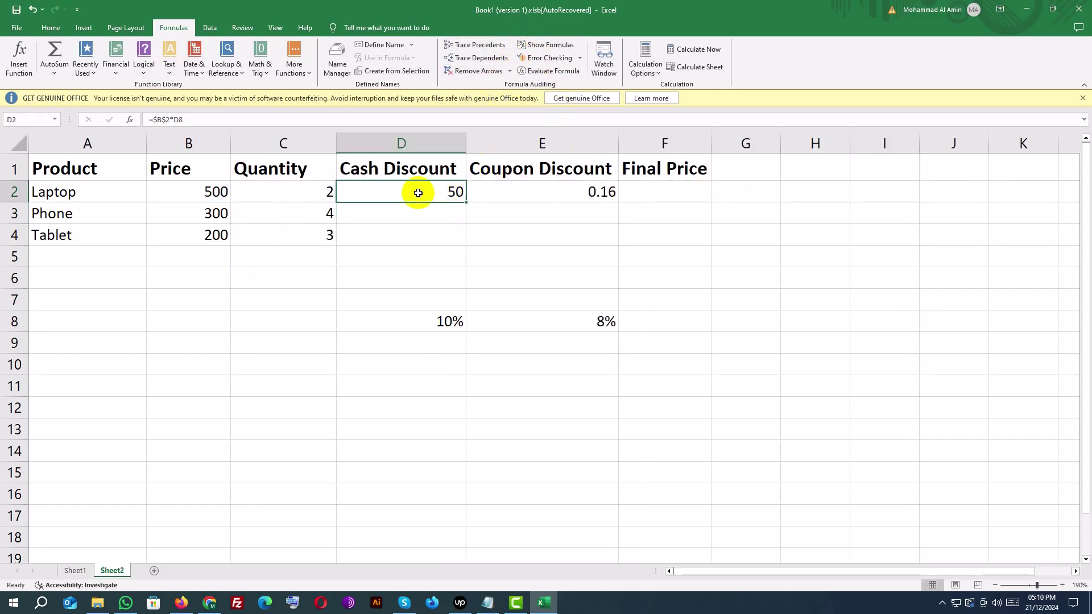
{"action": "left_click", "coordinate": [178, 120]}
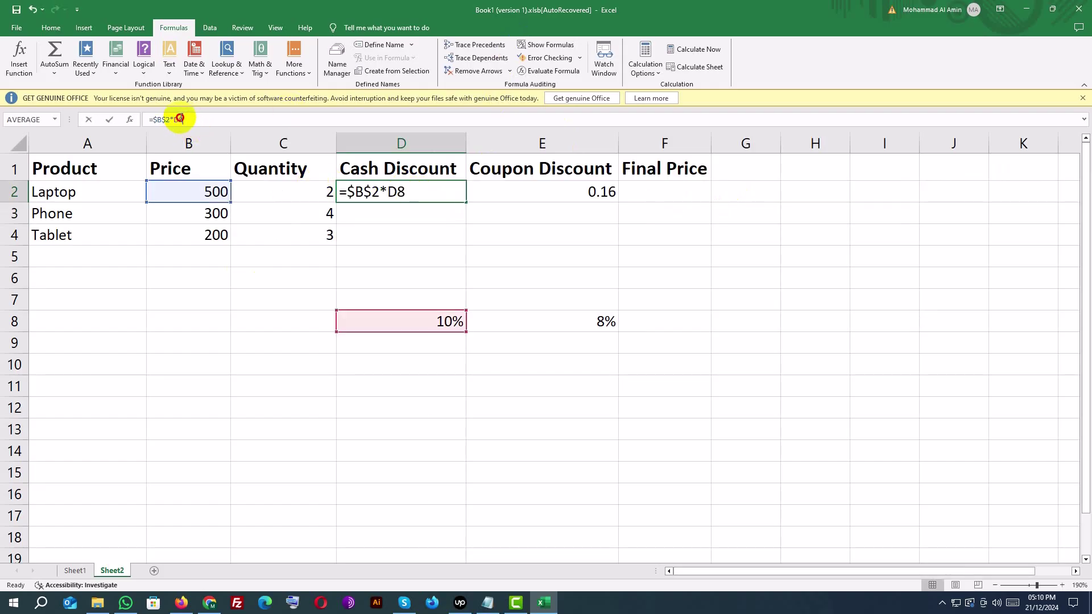
{"action": "left_click_drag", "start_coordinate": [178, 120], "coordinate": [132, 118]}
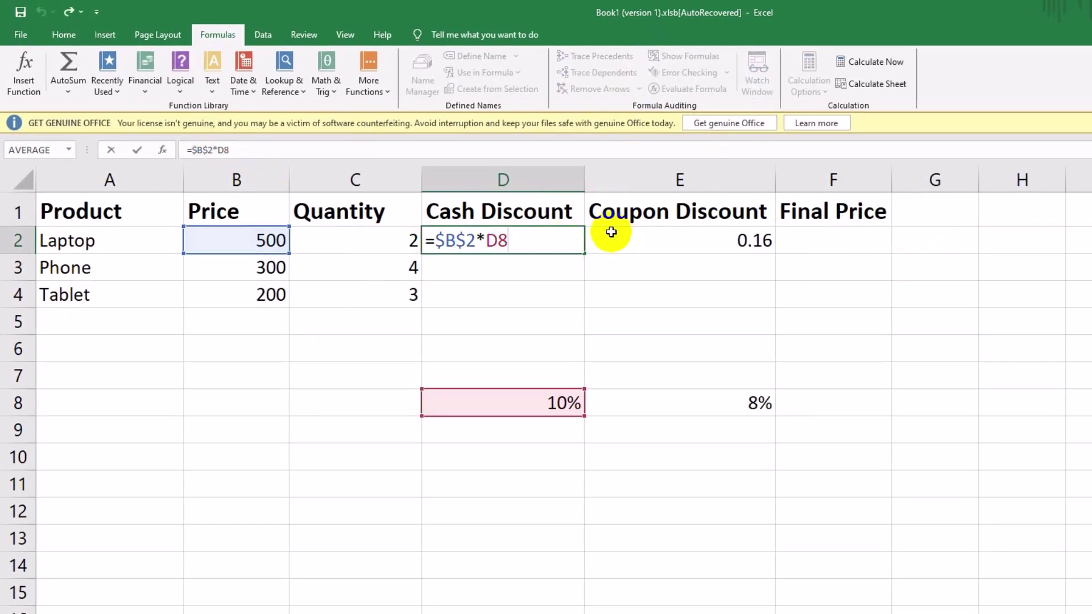
{"action": "key", "text": "Tab"}
{"action": "left_click", "coordinate": [546, 245]}
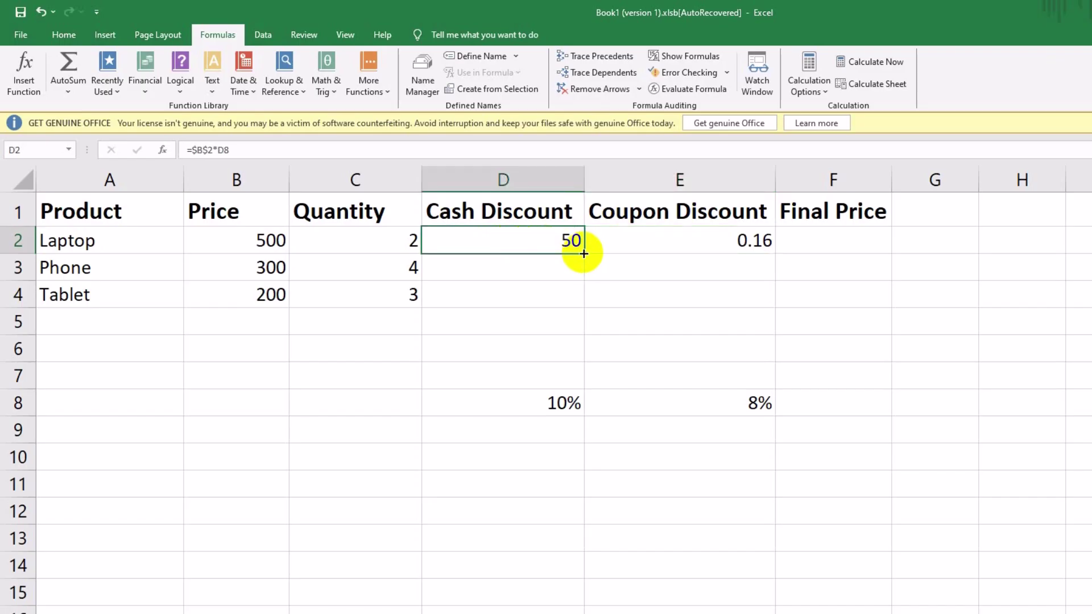
{"action": "left_click_drag", "start_coordinate": [585, 254], "coordinate": [713, 240]}
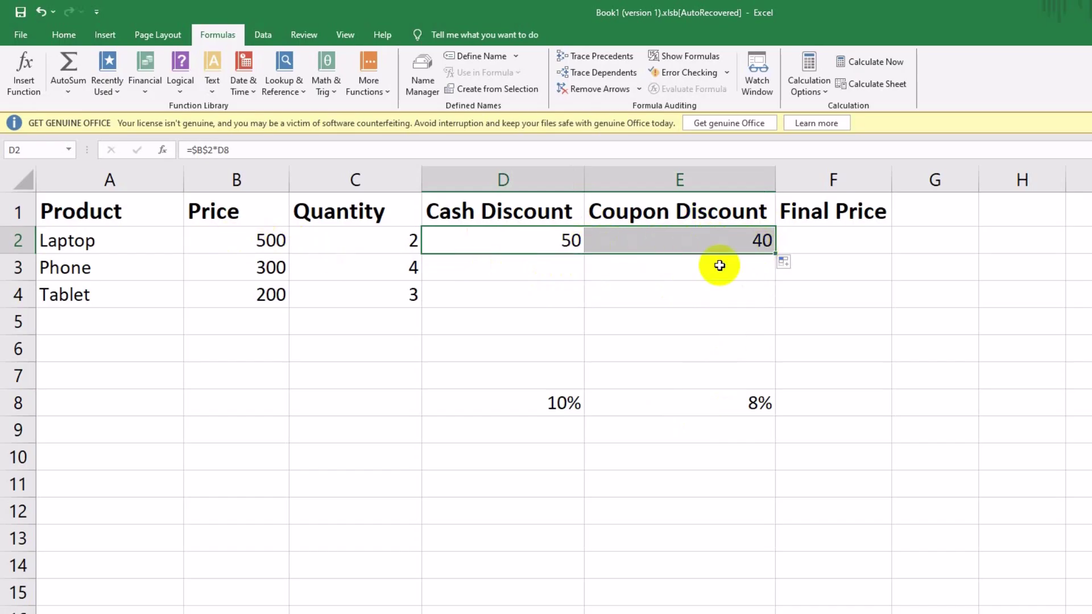
{"action": "left_click_drag", "start_coordinate": [774, 254], "coordinate": [768, 284]}
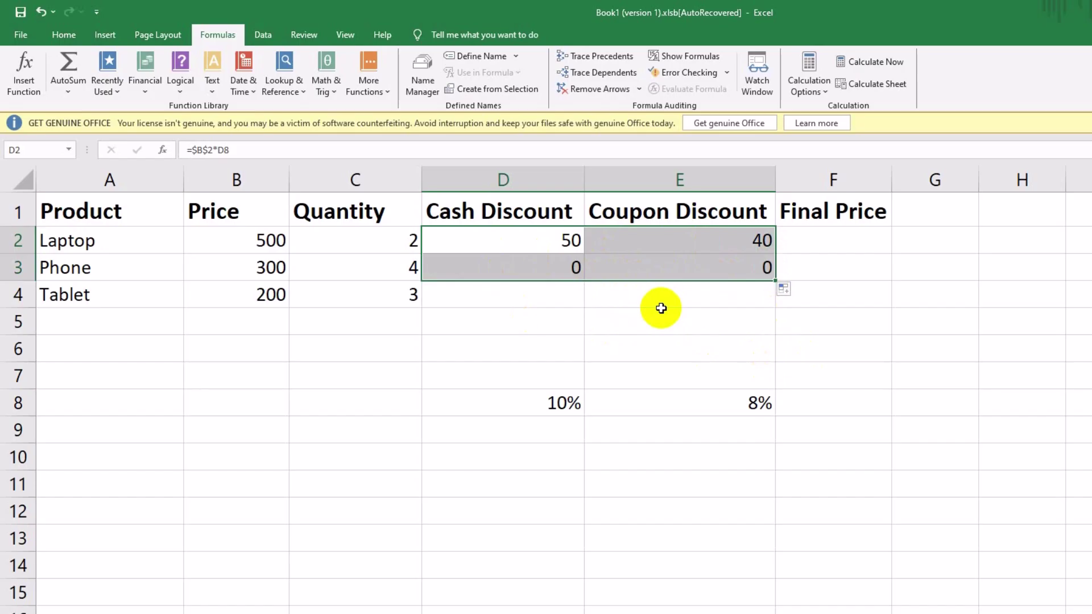
Show the formulas to examine which cells the Phone discount formula references, compare with D8, and return to showing values.
{"action": "left_click", "coordinate": [615, 238]}
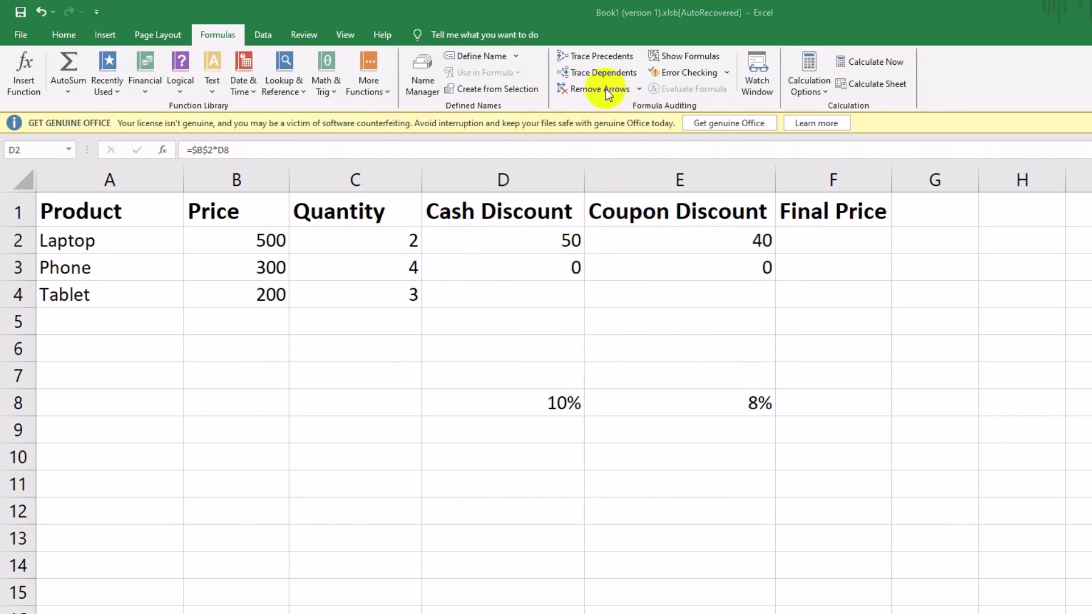
{"action": "key", "text": "shift+Right"}
{"action": "key", "text": "shift+Down"}
{"action": "left_click", "coordinate": [697, 59]}
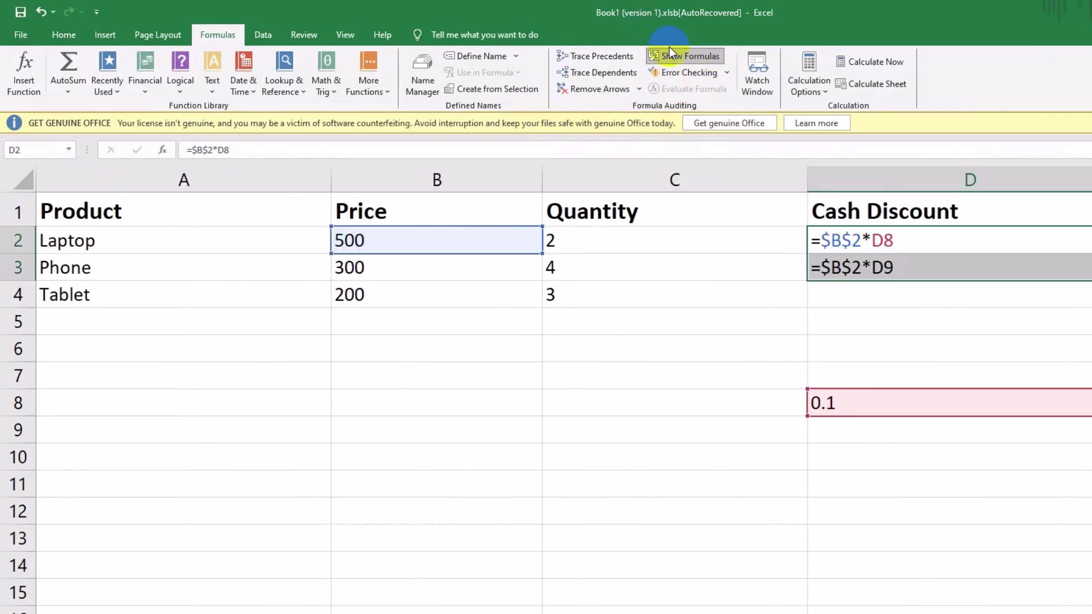
{"action": "left_click", "coordinate": [913, 274]}
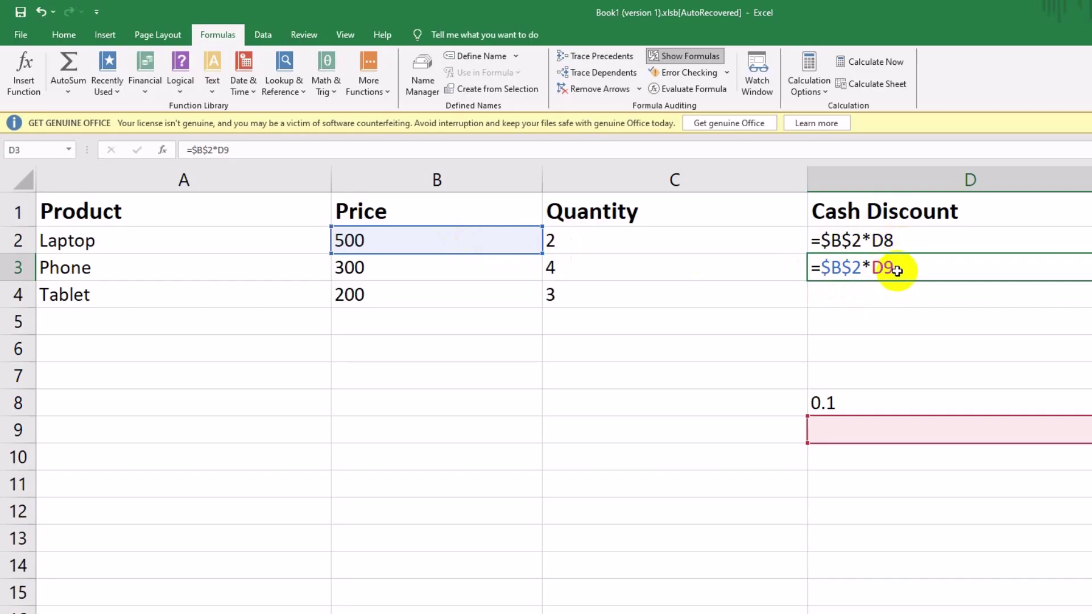
{"action": "key", "text": "Return"}
{"action": "left_click", "coordinate": [868, 407]}
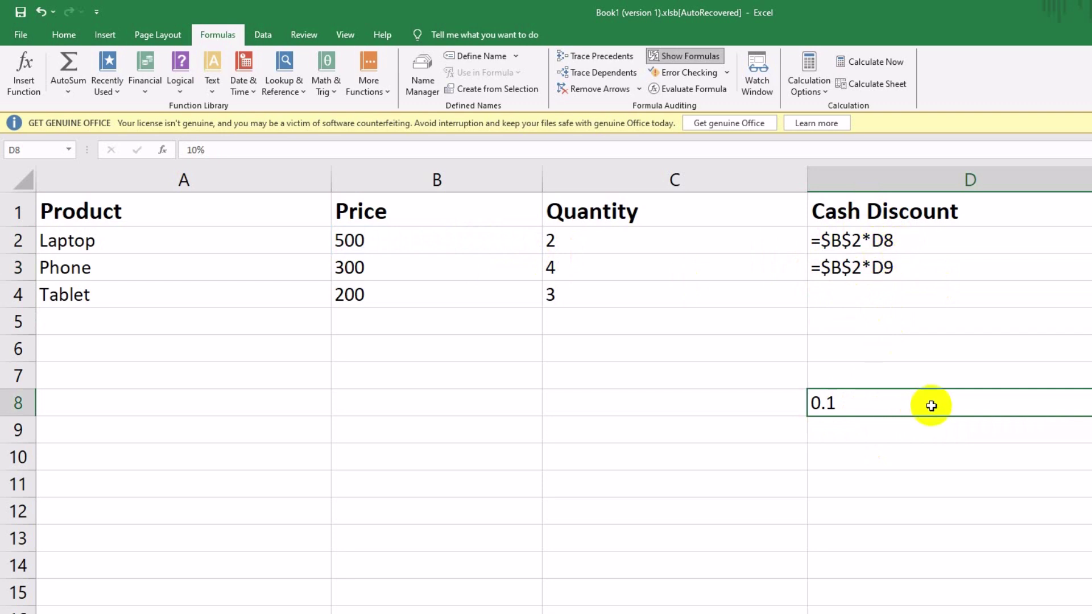
{"action": "left_click", "coordinate": [688, 56]}
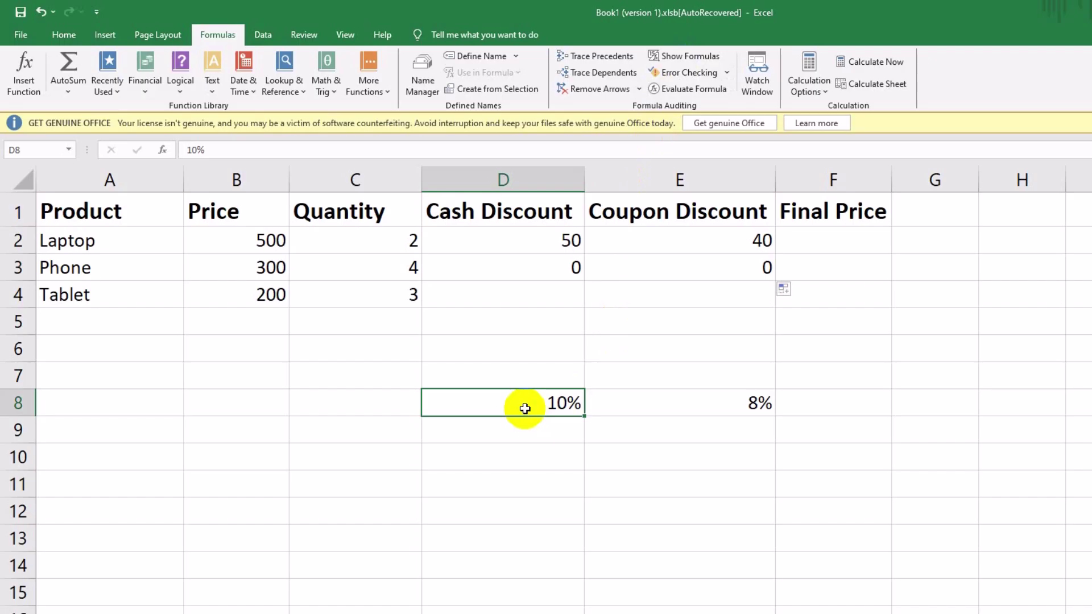
Make the discount rate reference in D2 absolute, giving the formula =$B$2*$D$8.
{"action": "left_click", "coordinate": [535, 244]}
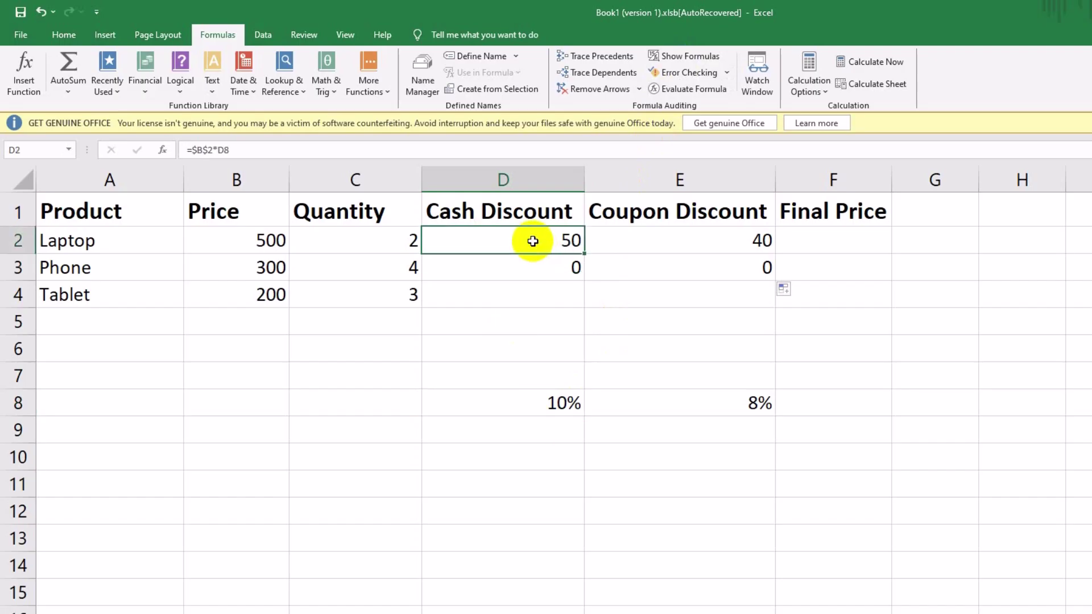
{"action": "left_click", "coordinate": [215, 150]}
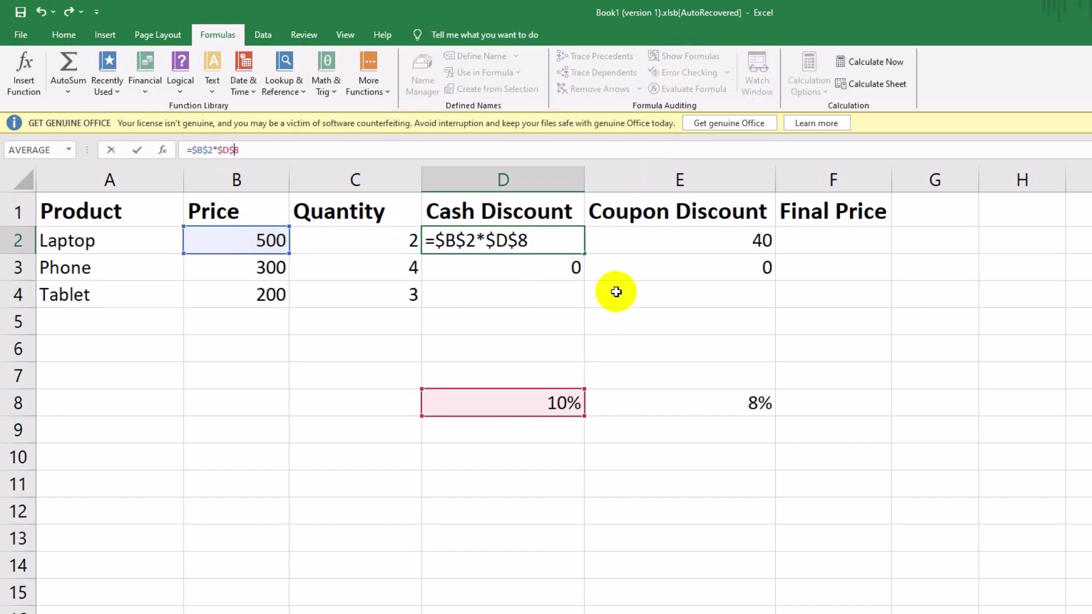
{"action": "left_click", "coordinate": [646, 242]}
Fill the =$B$2*$D$8 formula from D2 across to E2, and fill both discount formulas down to row 3.
{"action": "left_click", "coordinate": [513, 240]}
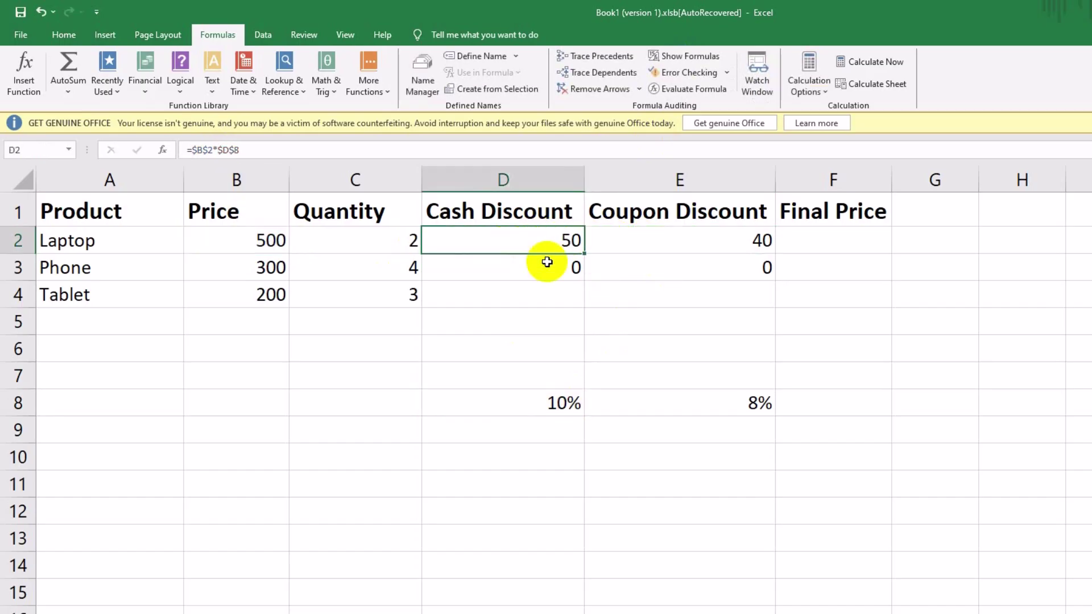
{"action": "left_click_drag", "start_coordinate": [585, 254], "coordinate": [742, 251]}
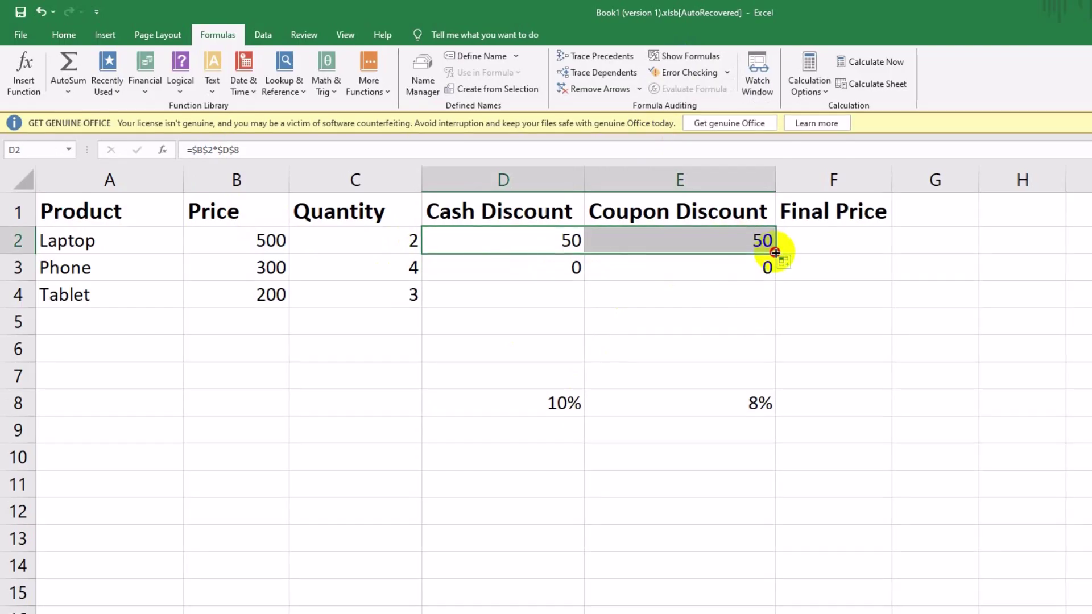
{"action": "left_click_drag", "start_coordinate": [774, 252], "coordinate": [772, 277]}
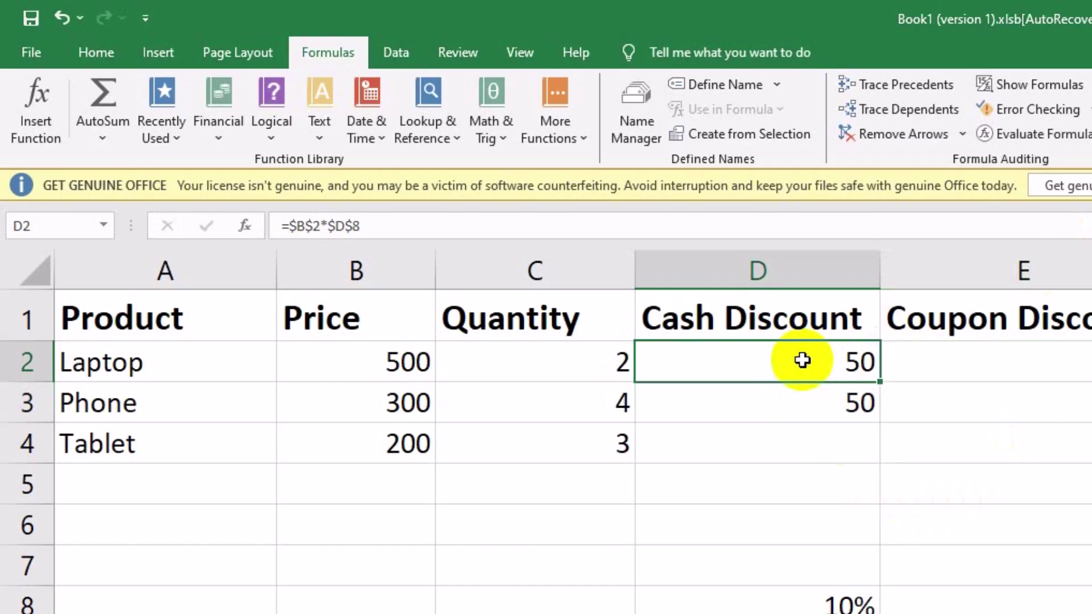
Show the sheet's formulas, change D2 to the mixed-reference formula =$B2*D$8, and switch back to showing values.
{"action": "left_click", "coordinate": [892, 84]}
{"action": "left_click", "coordinate": [1032, 78]}
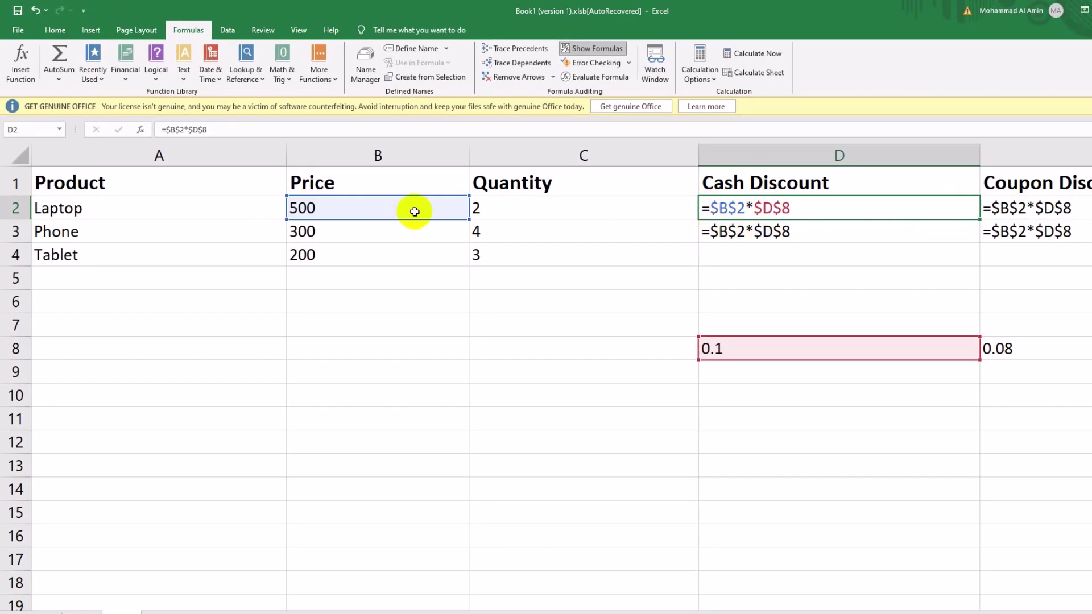
{"action": "double_click", "coordinate": [733, 207]}
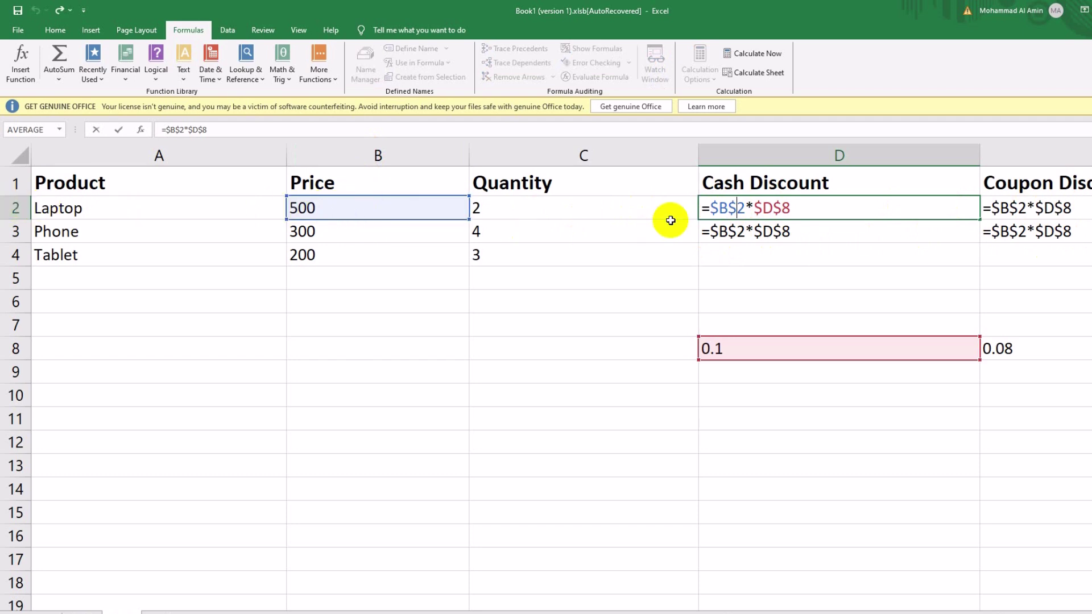
{"action": "left_click", "coordinate": [736, 207]}
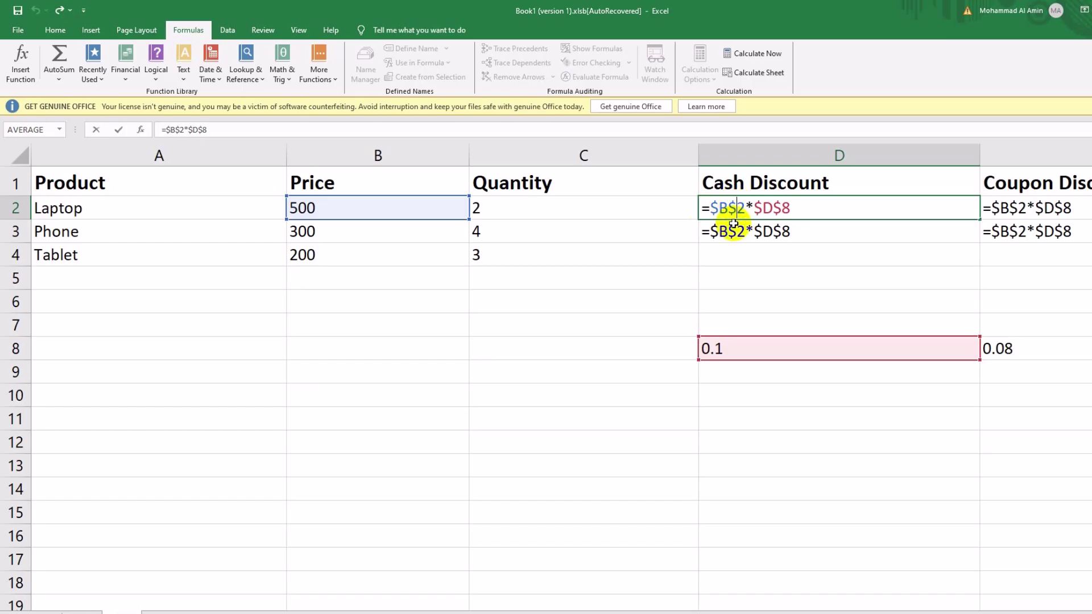
{"action": "key", "text": "BackSpace"}
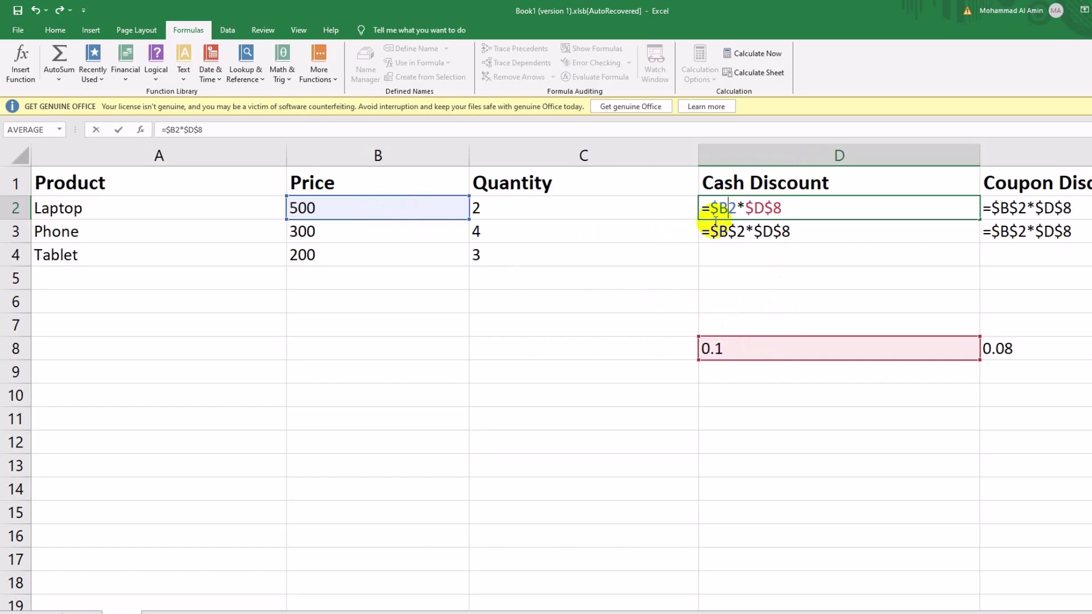
{"action": "left_click_drag", "start_coordinate": [718, 208], "coordinate": [713, 208]}
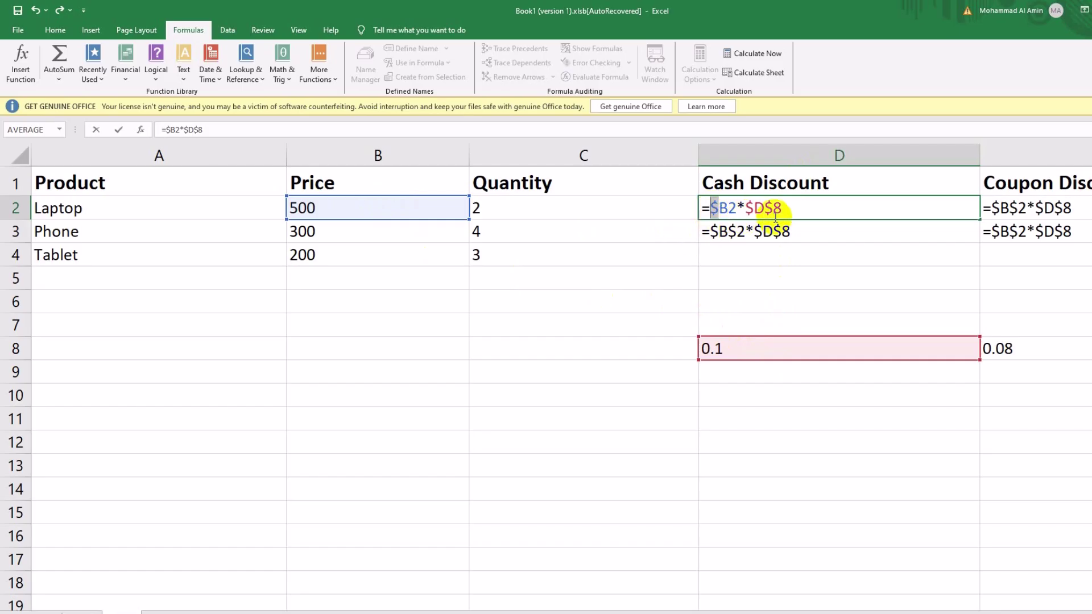
{"action": "left_click", "coordinate": [755, 208]}
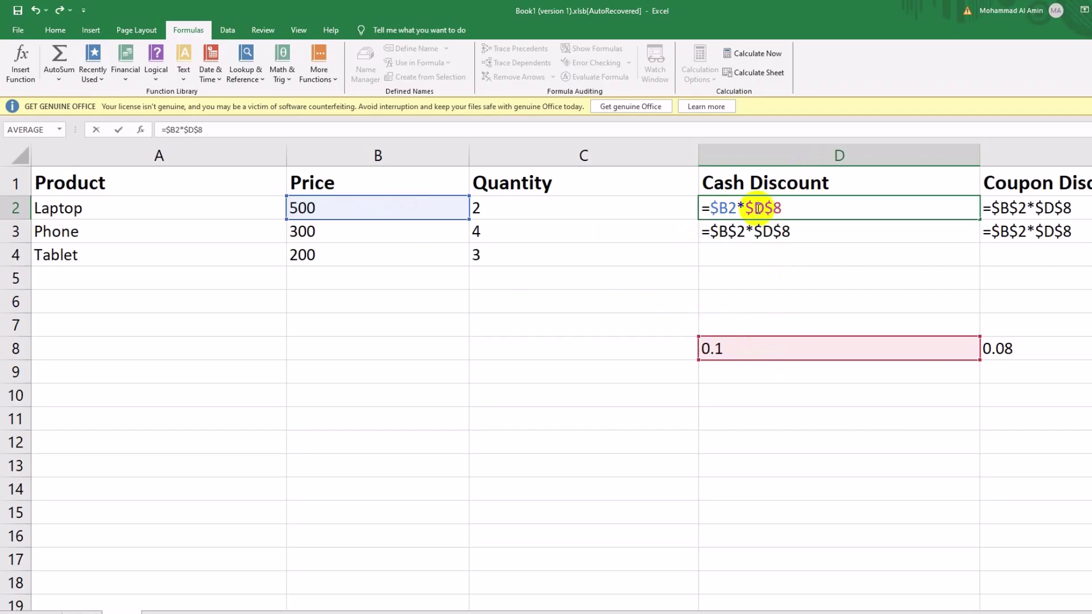
{"action": "key", "text": "BackSpace"}
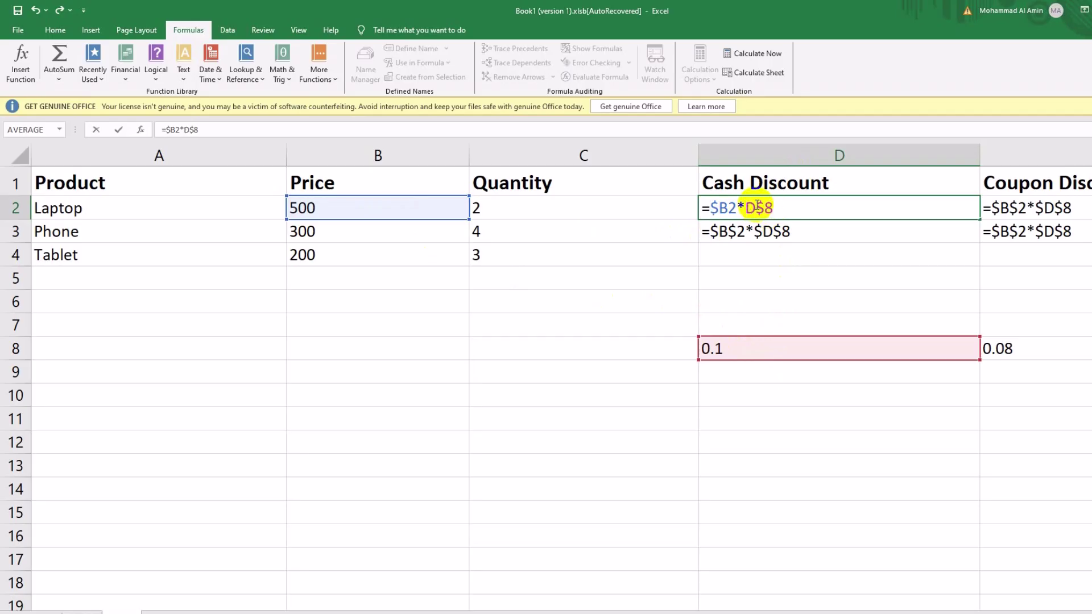
{"action": "key", "text": "Return"}
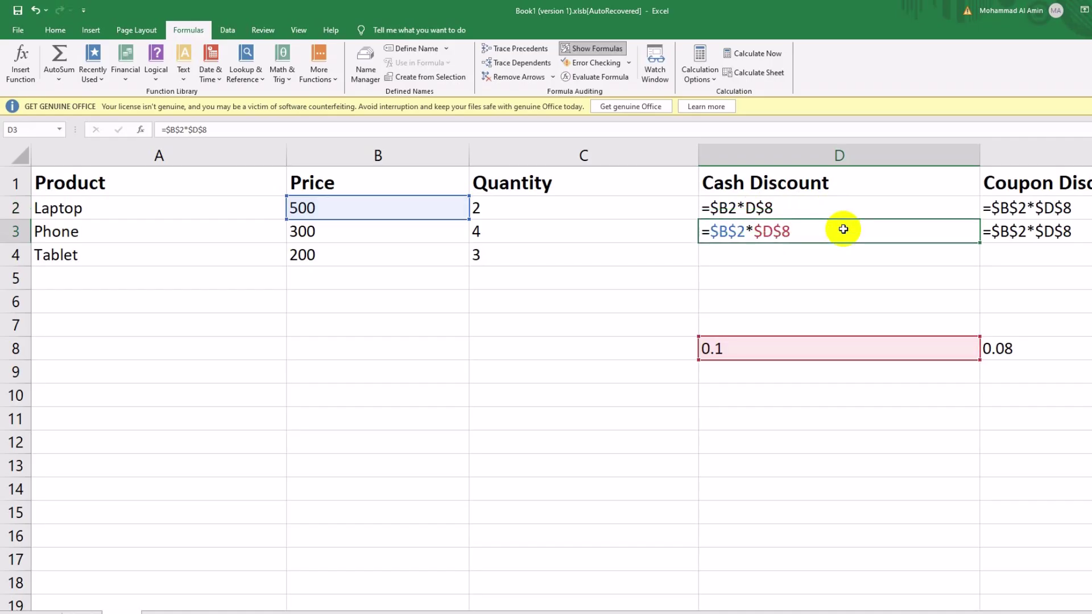
{"action": "left_click", "coordinate": [586, 53]}
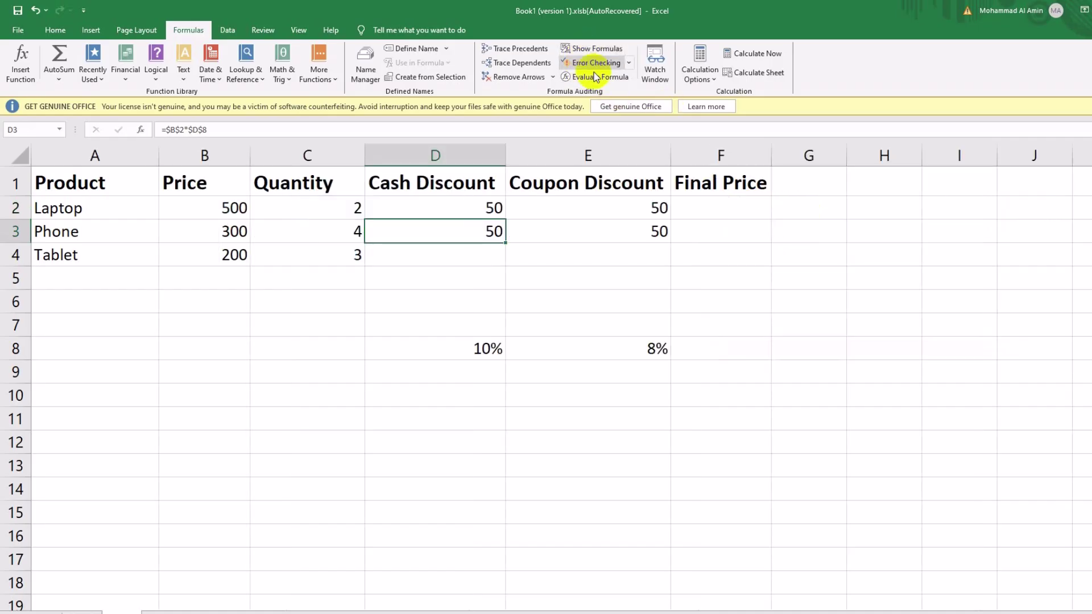
Fill the =$B2*D$8 formula from D2 across to E2, and fill both discount formulas down to row 4.
{"action": "left_click", "coordinate": [435, 213]}
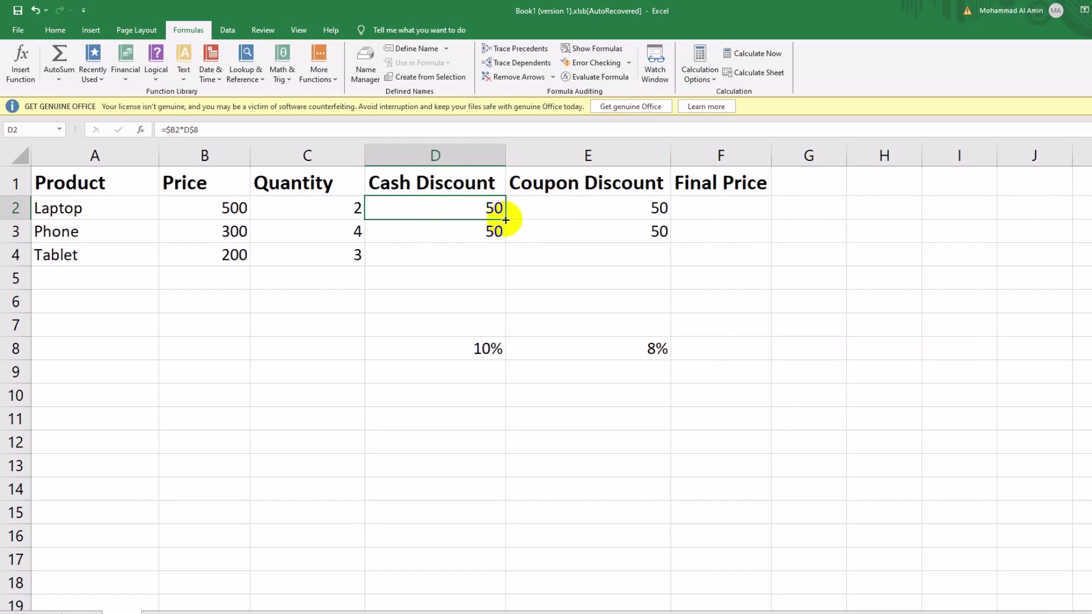
{"action": "left_click_drag", "start_coordinate": [507, 219], "coordinate": [639, 227]}
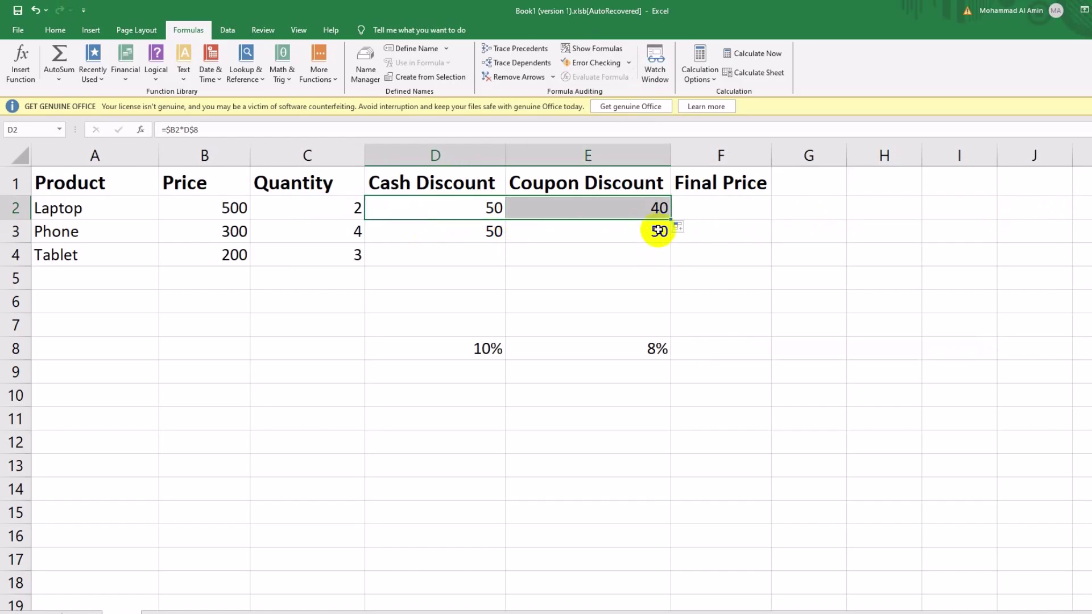
{"action": "left_click_drag", "start_coordinate": [673, 218], "coordinate": [669, 243]}
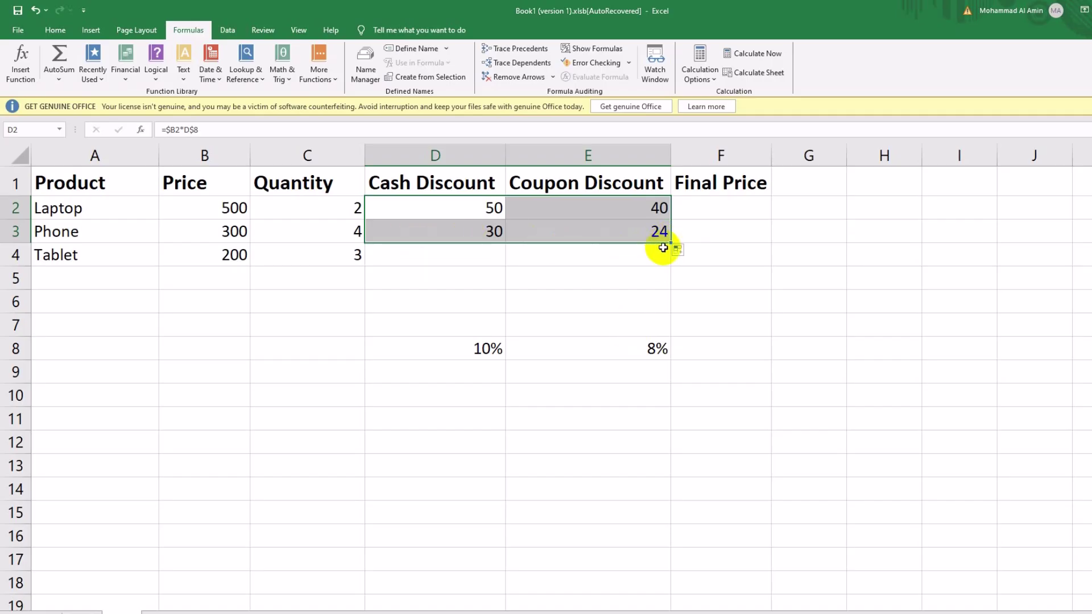
{"action": "left_click_drag", "start_coordinate": [670, 243], "coordinate": [672, 267]}
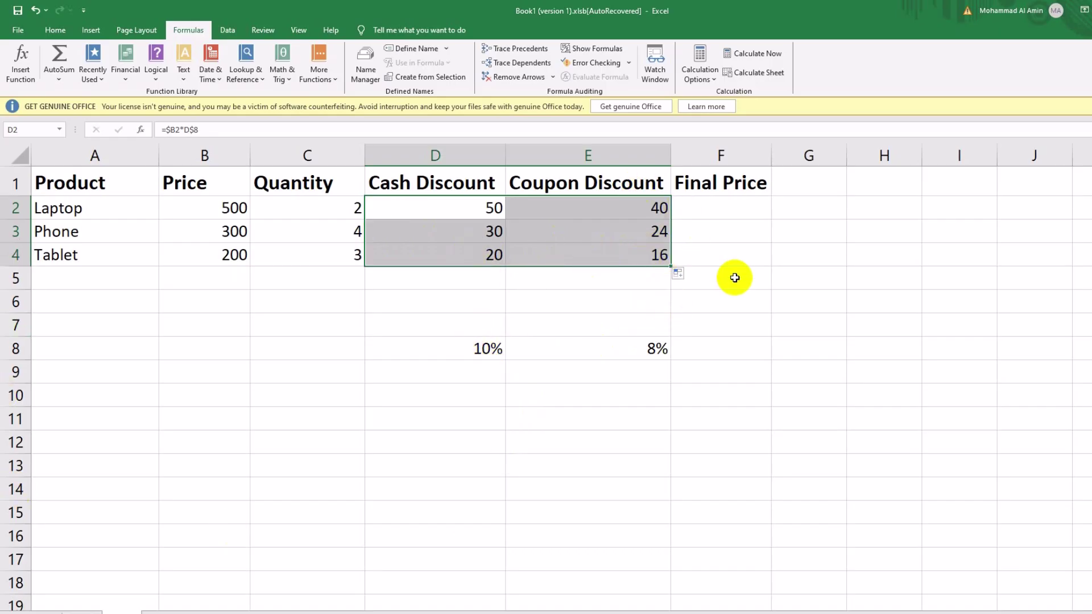
Enter B2-D2-E2 in F2 for the Laptop's final price.
{"action": "left_click", "coordinate": [710, 206]}
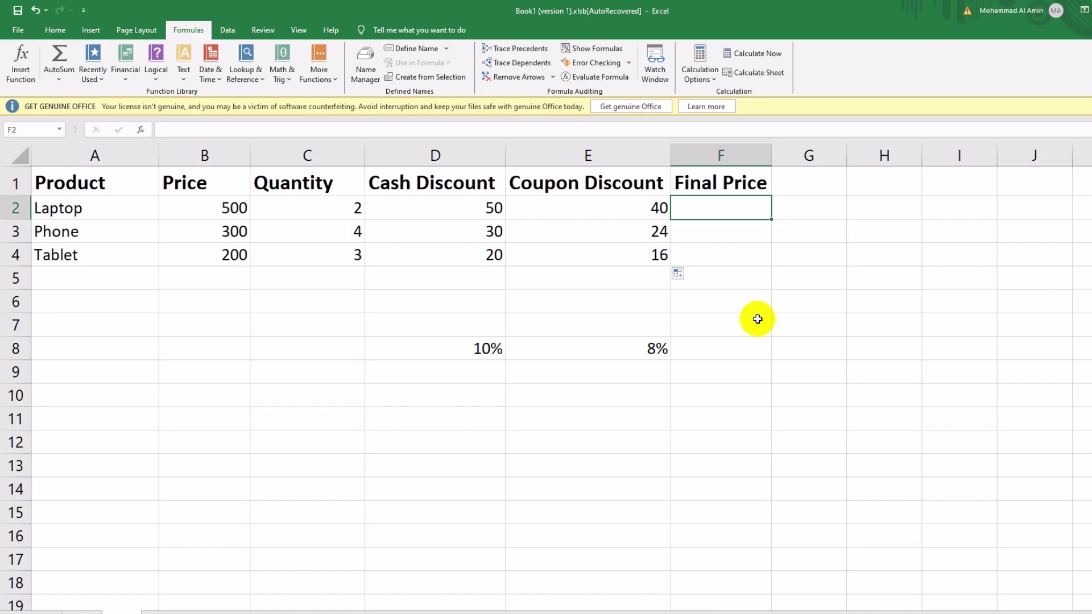
{"action": "type", "text": "B"}
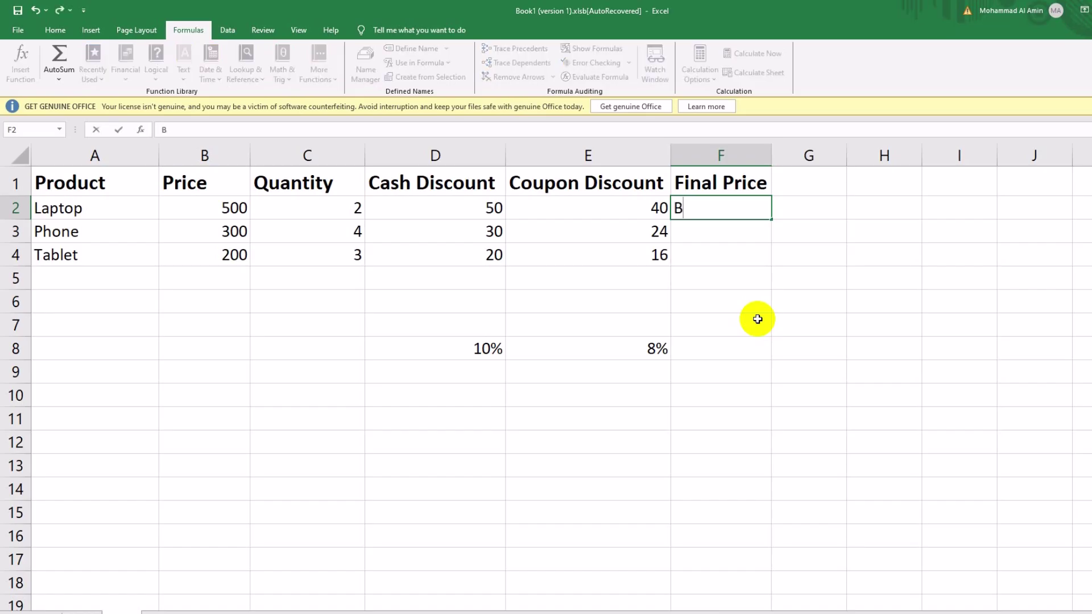
{"action": "type", "text": "2+"}
{"action": "key", "text": "BackSpace"}
{"action": "type", "text": "-"}
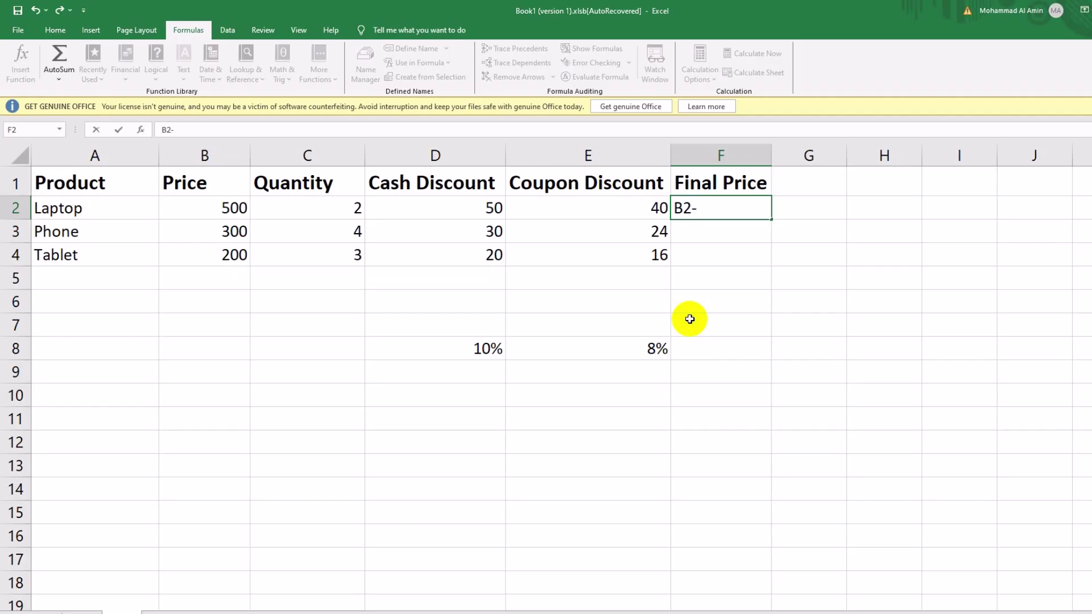
{"action": "type", "text": "D2-E2"}
{"action": "key", "text": "Return"}
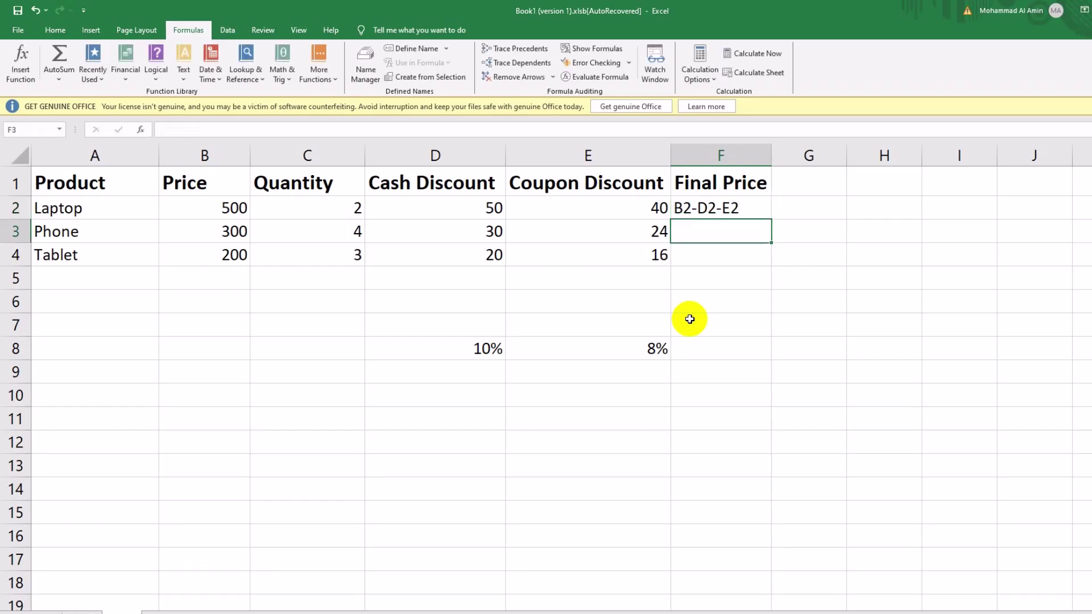
Turn the F2 entry into the formula =B2-D2-E2 by adding an equals sign, and fill it down to F4.
{"action": "left_click", "coordinate": [729, 206]}
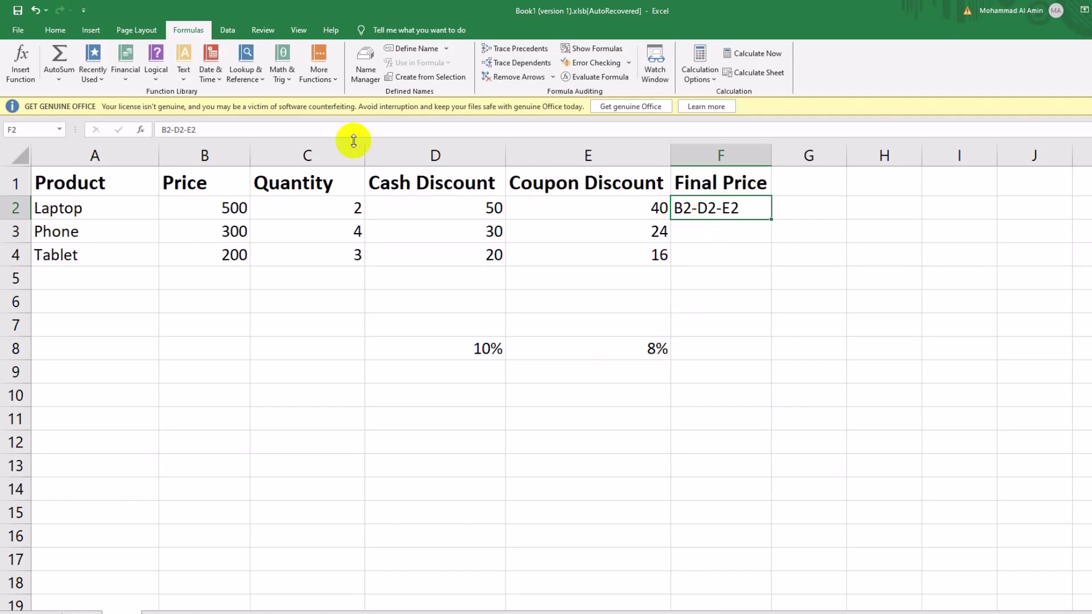
{"action": "left_click", "coordinate": [163, 130]}
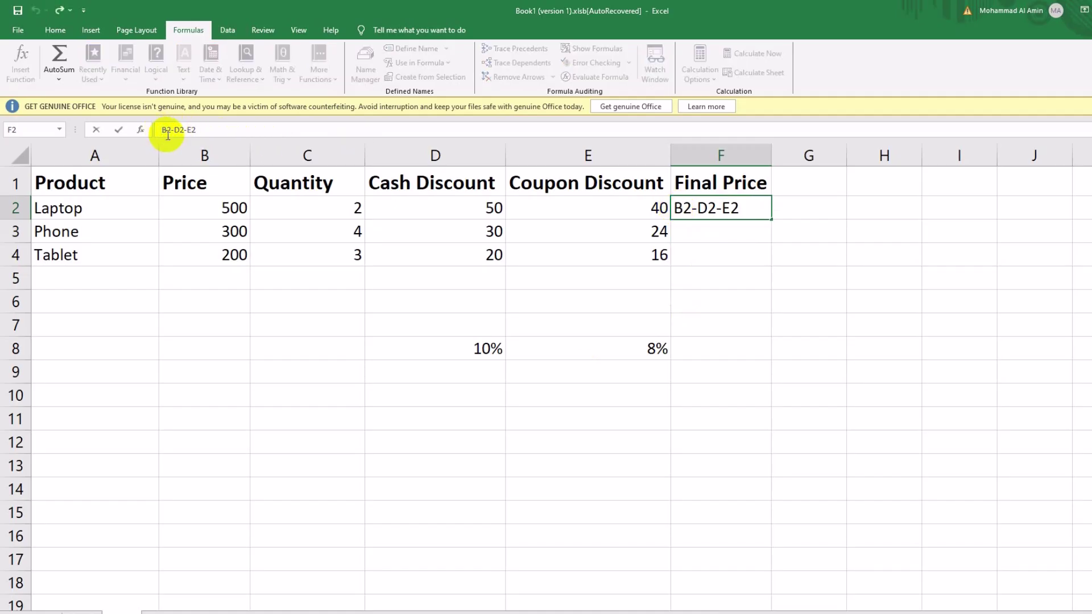
{"action": "type", "text": "="}
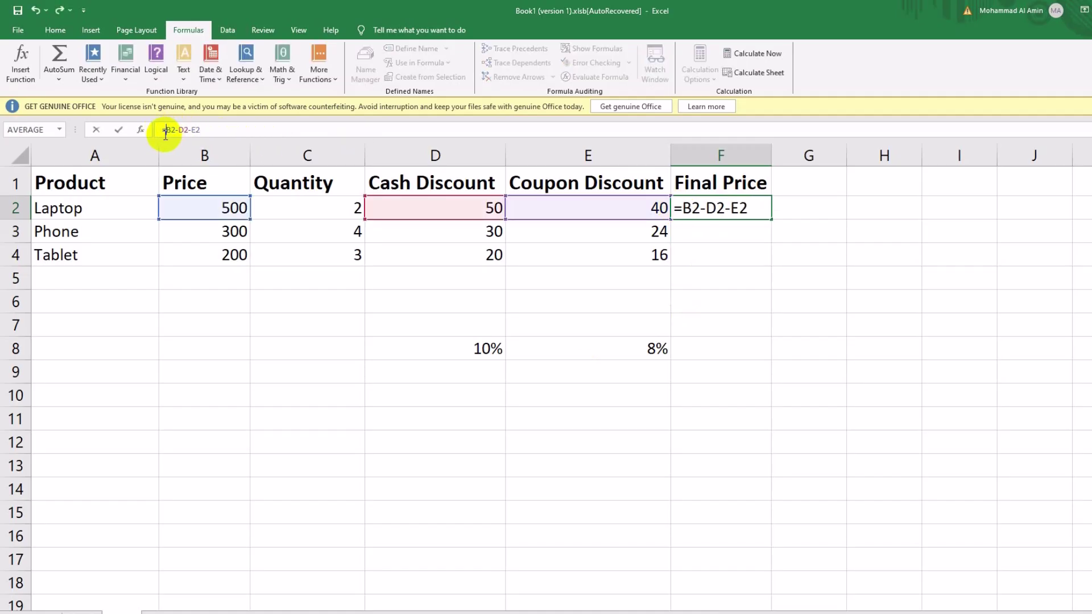
{"action": "key", "text": "Return"}
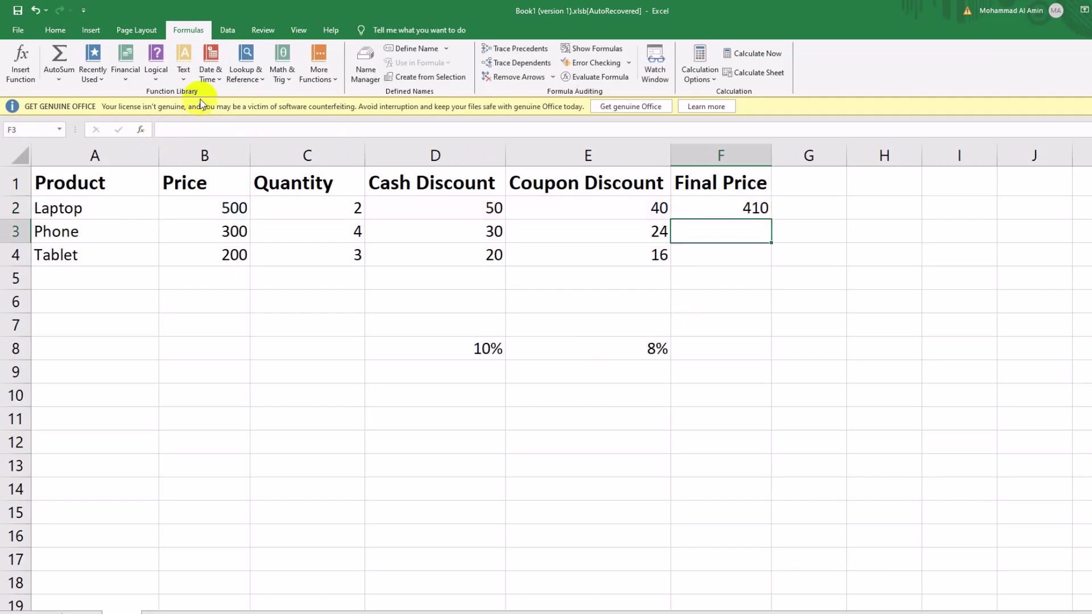
{"action": "left_click", "coordinate": [709, 210]}
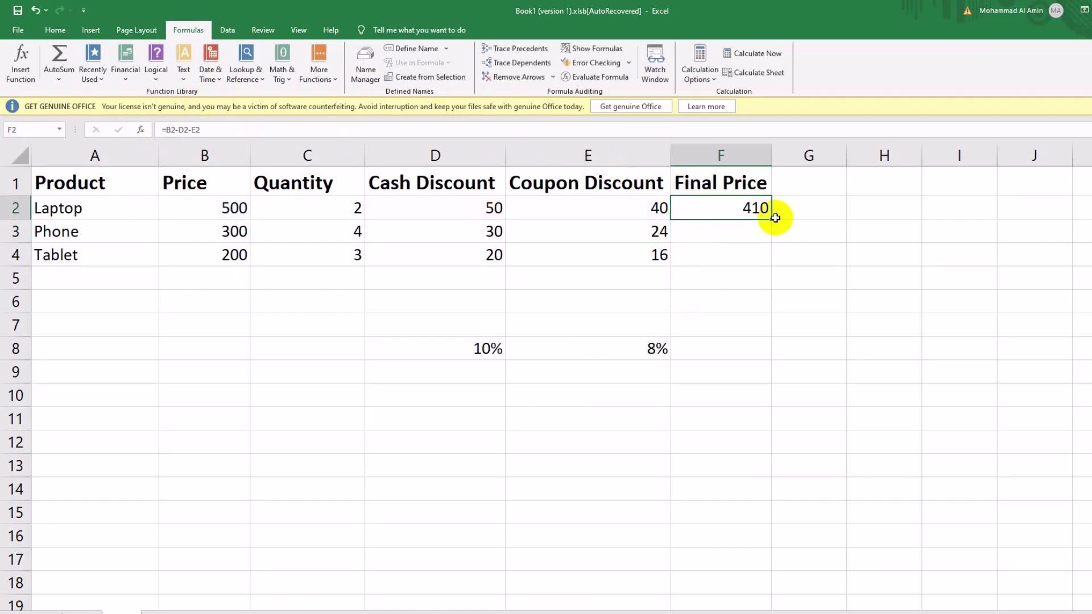
{"action": "left_click_drag", "start_coordinate": [771, 220], "coordinate": [762, 267]}
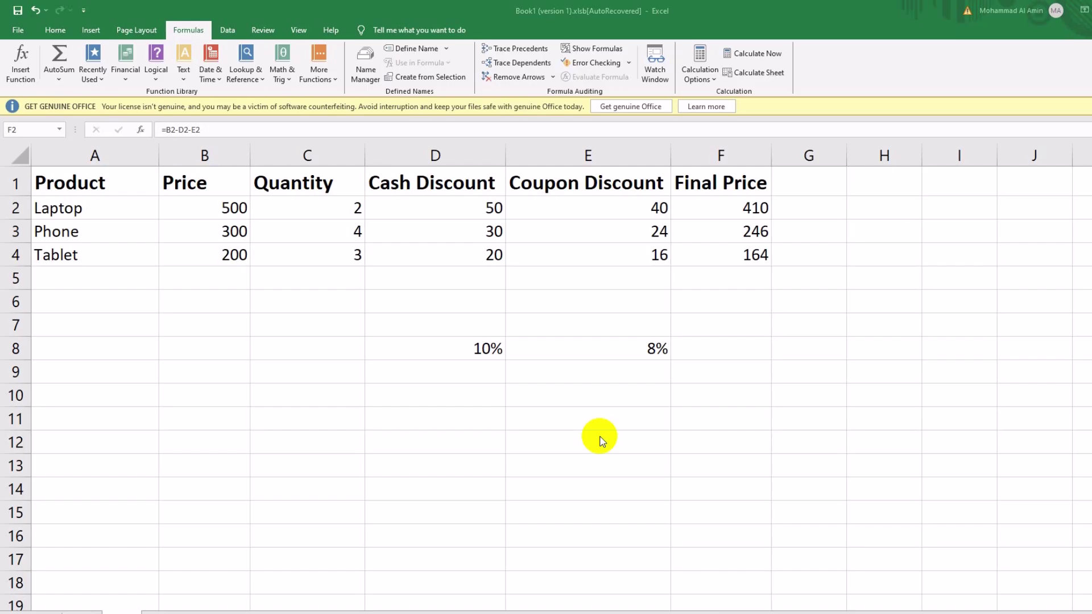
Review the Coupon Discount, Final Price and Cash Discount columns in rows 2 to 4, checking their formulas.
{"action": "left_click", "coordinate": [585, 210]}
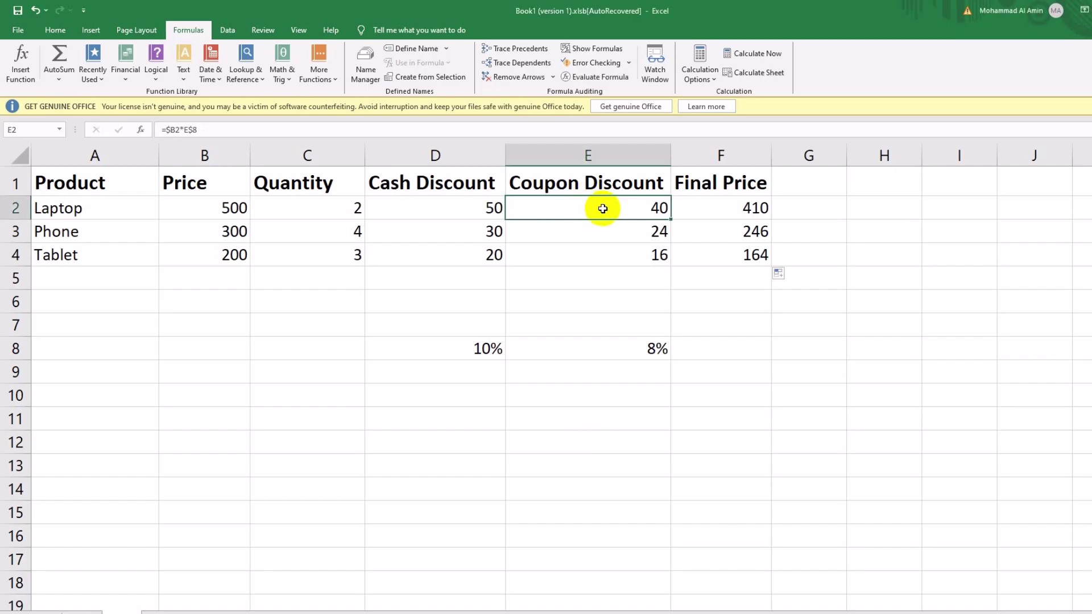
{"action": "key", "text": "ctrl+shift+Down"}
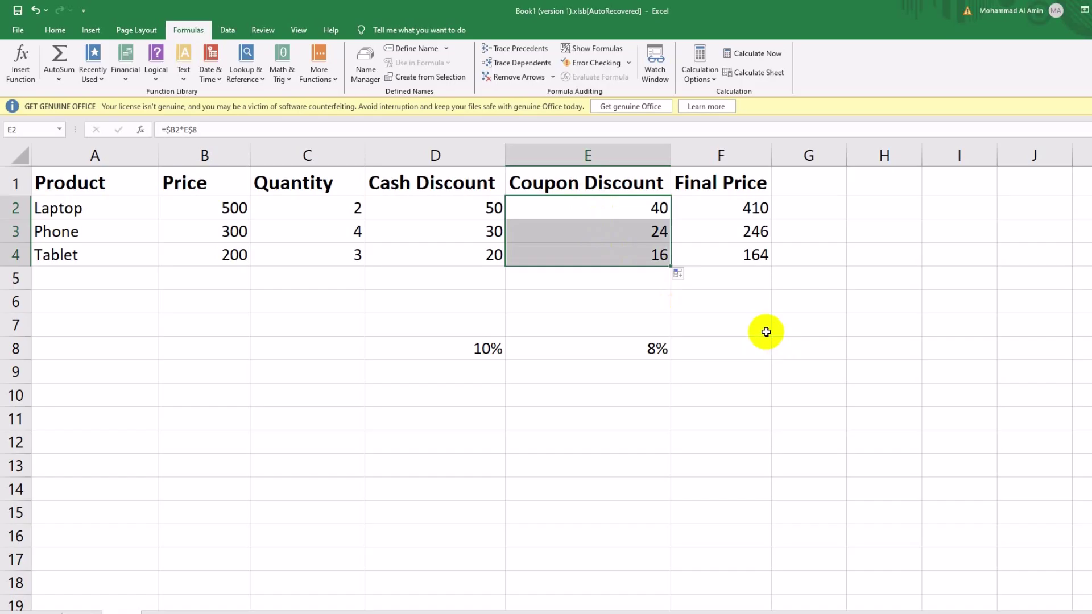
{"action": "left_click", "coordinate": [696, 208]}
{"action": "key", "text": "shift+Down"}
{"action": "key", "text": "shift+Down"}
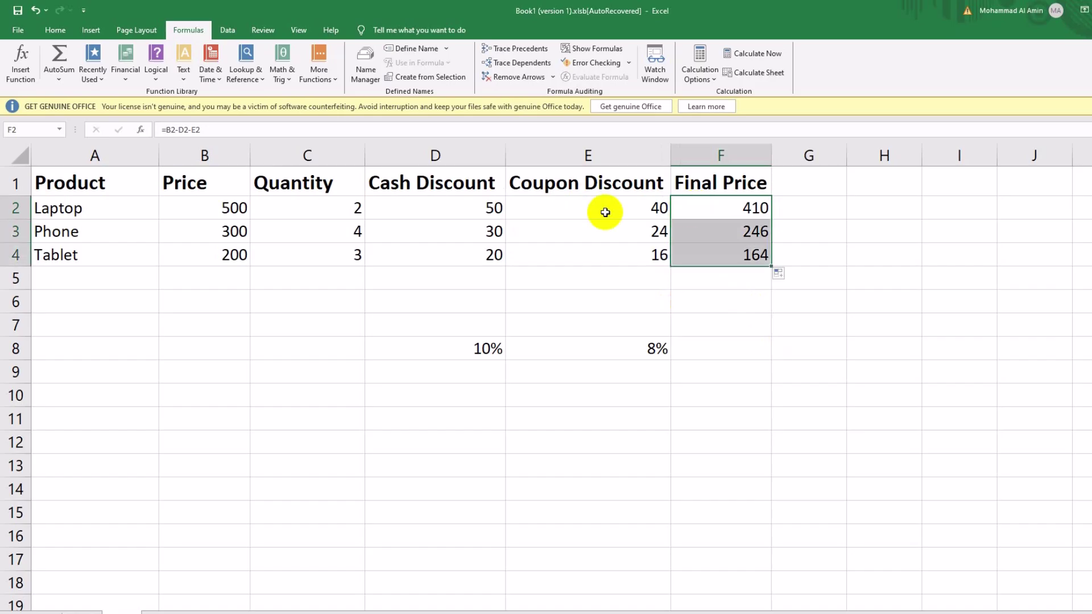
{"action": "left_click", "coordinate": [459, 208]}
{"action": "key", "text": "shift+Down"}
{"action": "key", "text": "shift+Down"}
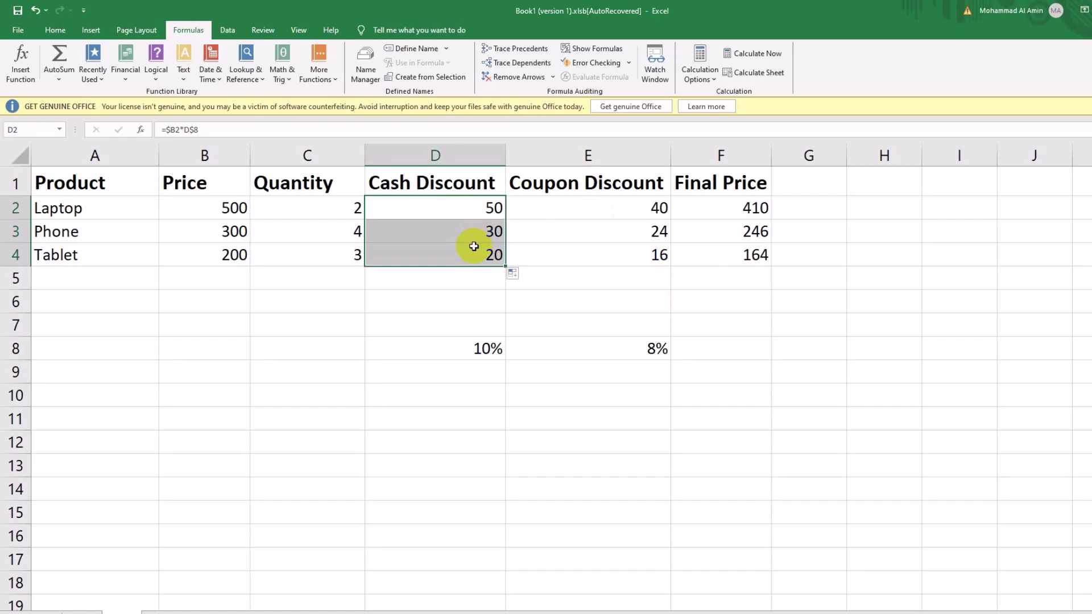
{"action": "left_click", "coordinate": [556, 209]}
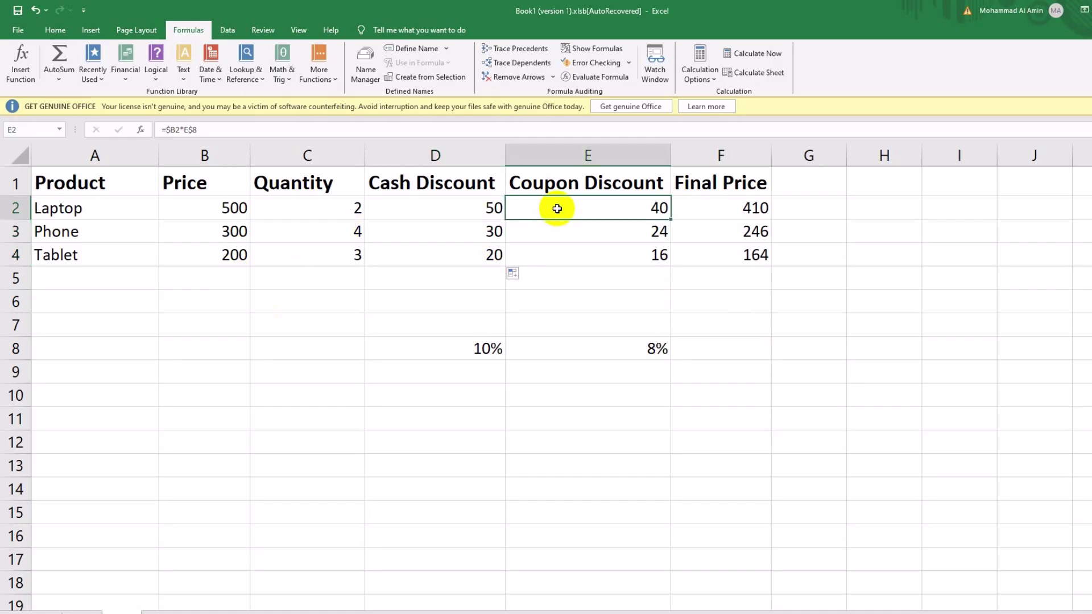
{"action": "key", "text": "Left"}
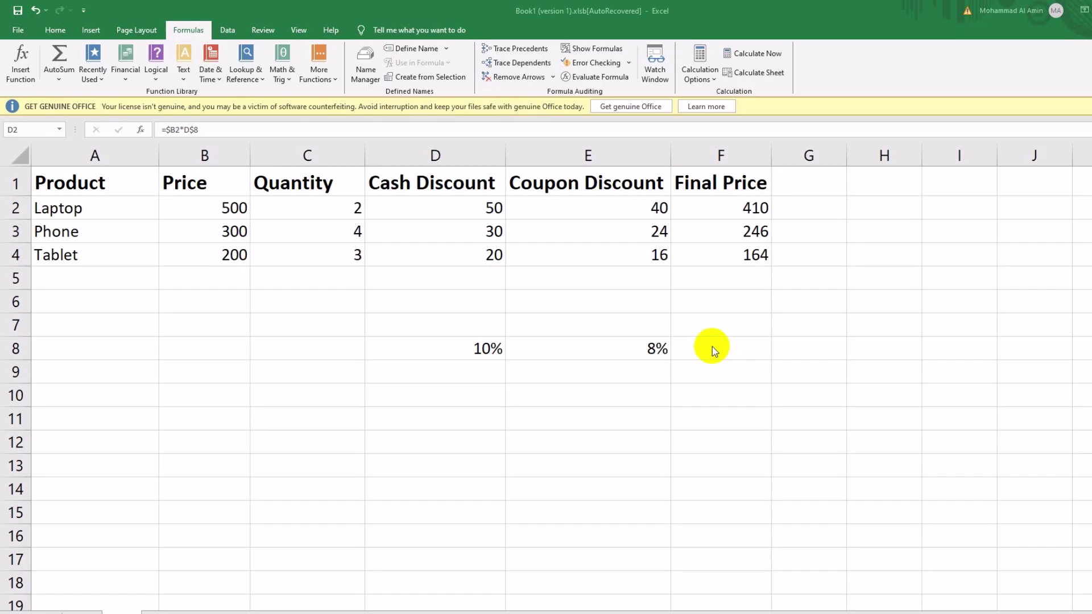
{"action": "mouse_move", "coordinate": [226, 608]}
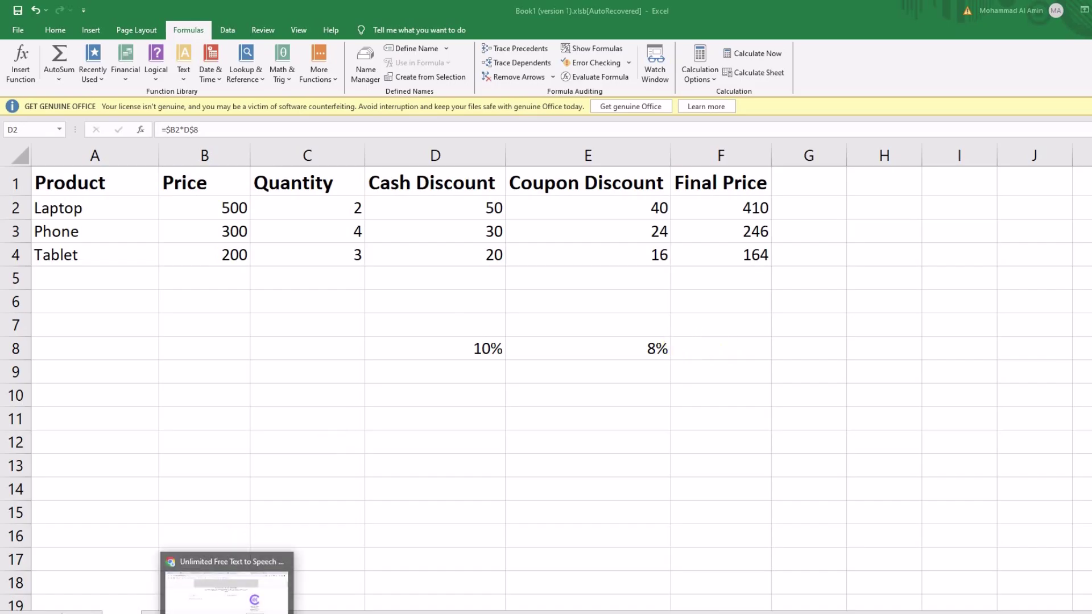